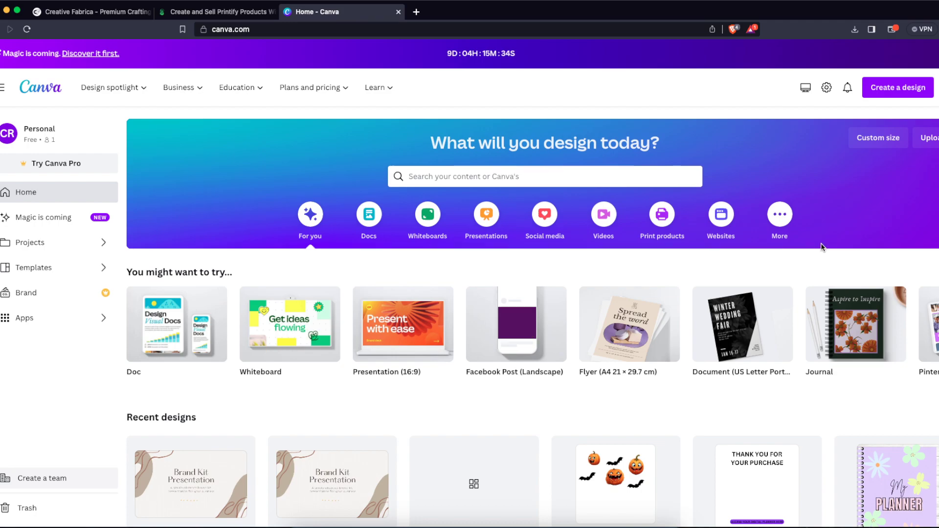
- Create a new blank design with a custom size of 10 × 10 in
left_click(885, 92)
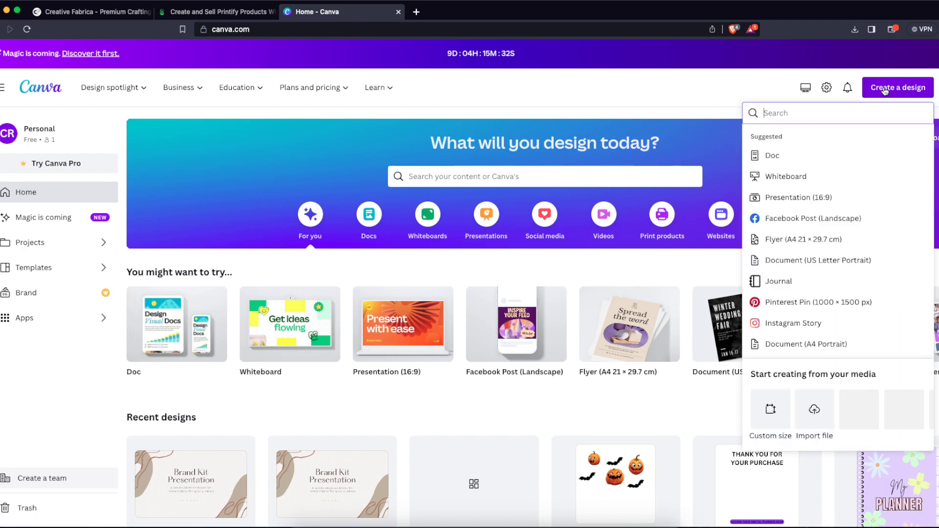
left_click(782, 406)
left_click(875, 160)
left_click(860, 207)
left_click(776, 159)
type("10")
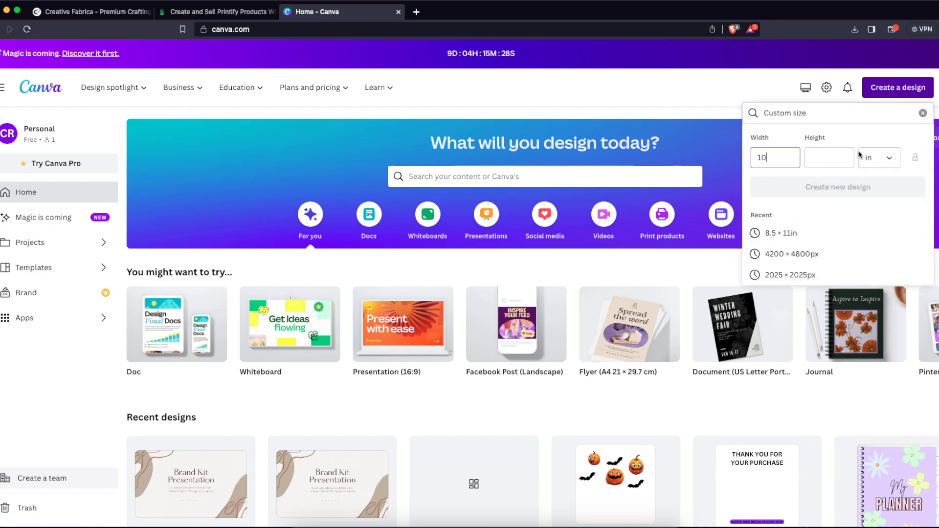
key("Tab")
type("10")
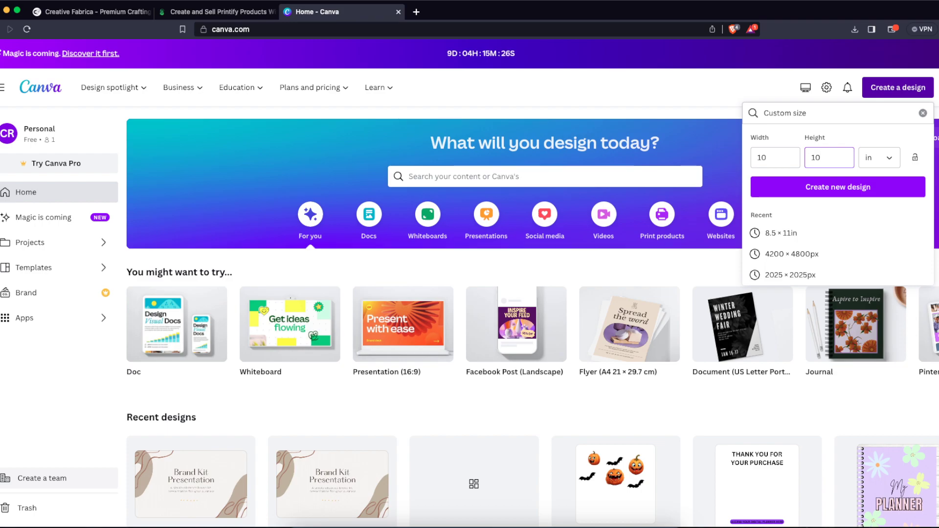
left_click(846, 198)
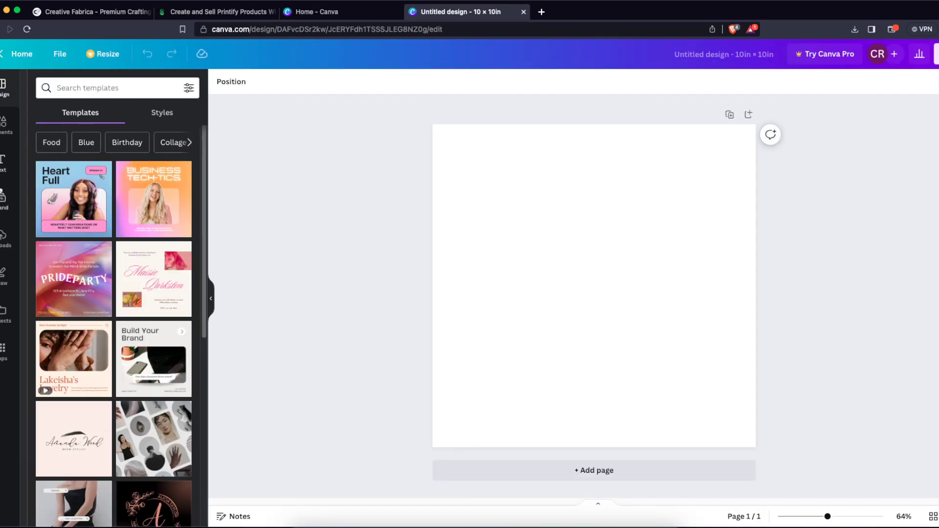
- Switch to the Creative Fabrica site and search it for "halloween"
left_click(112, 15)
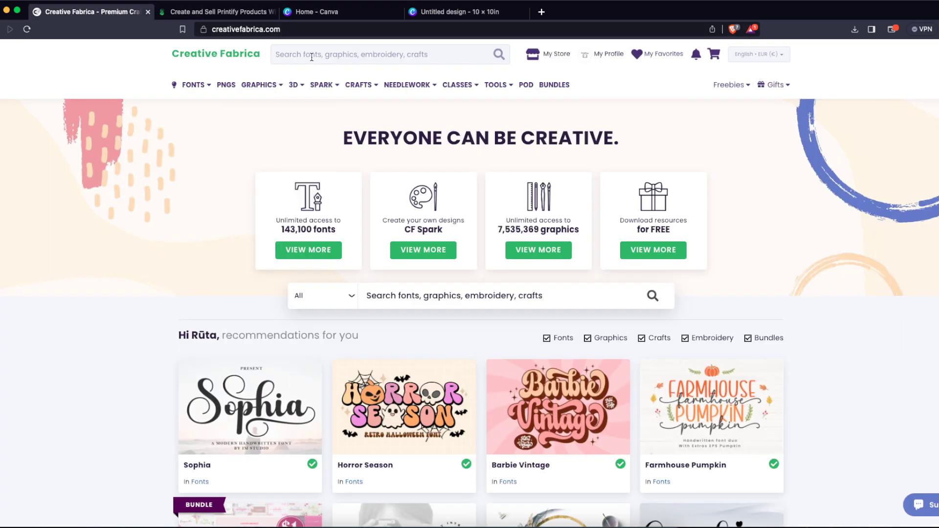
type("halloween")
key("Return")
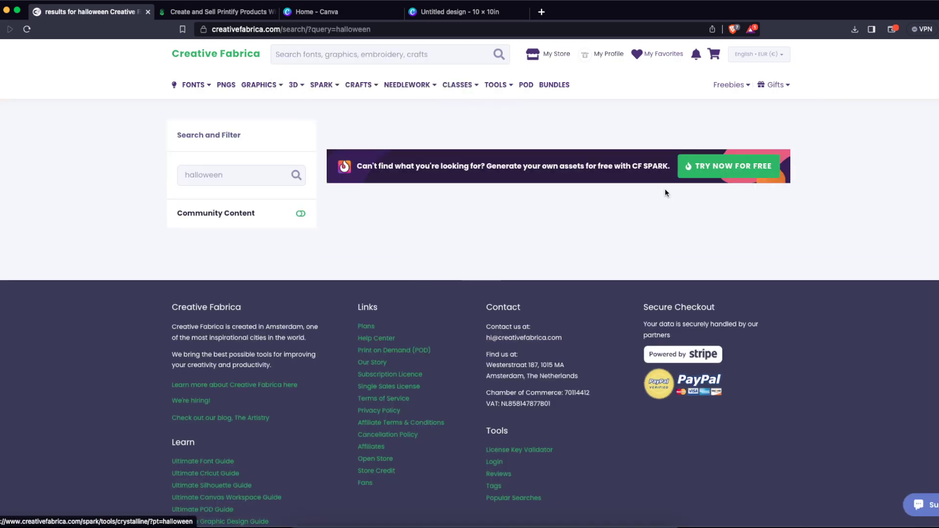
- Browse the Halloween results, examine the Customized Halloween Embroidery Design product page, and return to the results
scroll(845, 195, "down", 7)
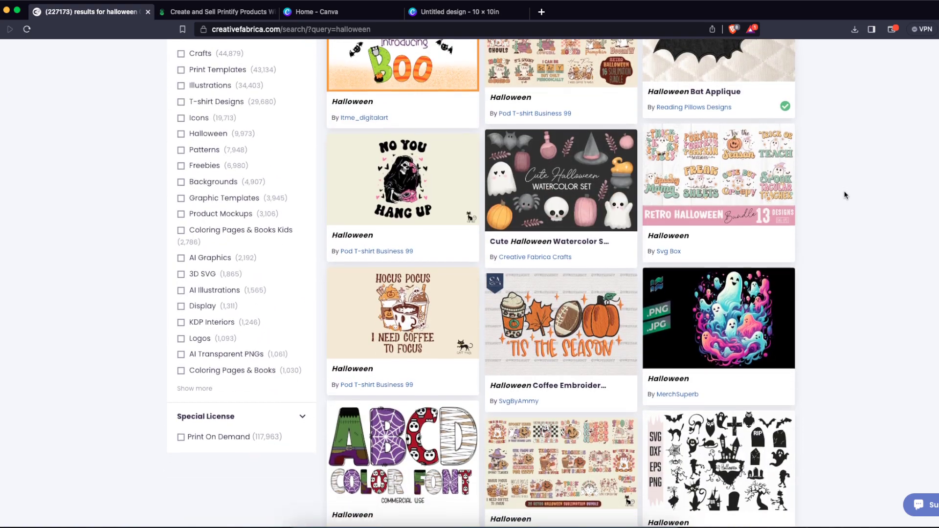
scroll(845, 195, "down", 20)
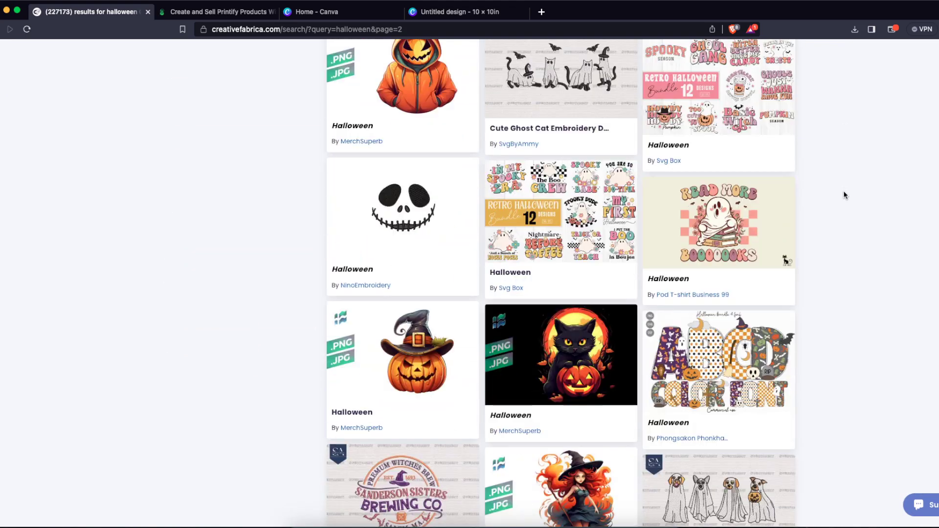
scroll(844, 195, "down", 8)
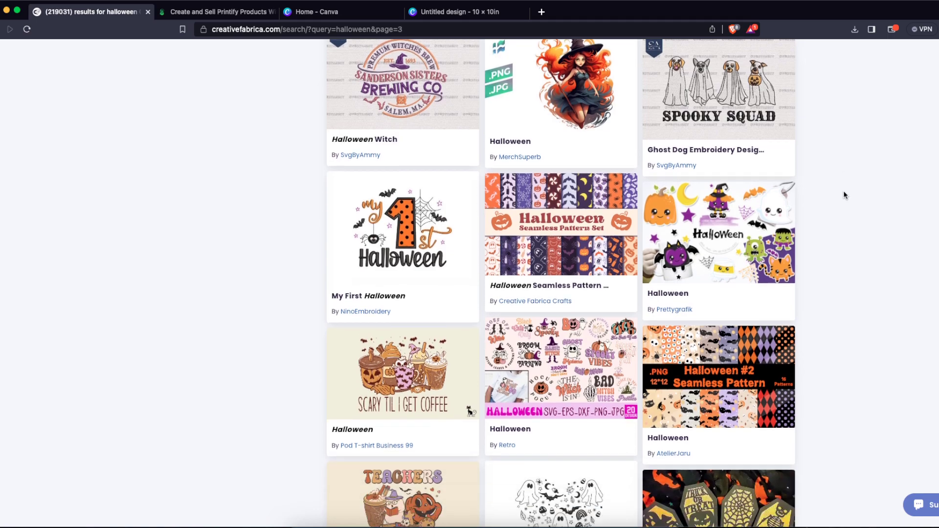
scroll(844, 195, "down", 7)
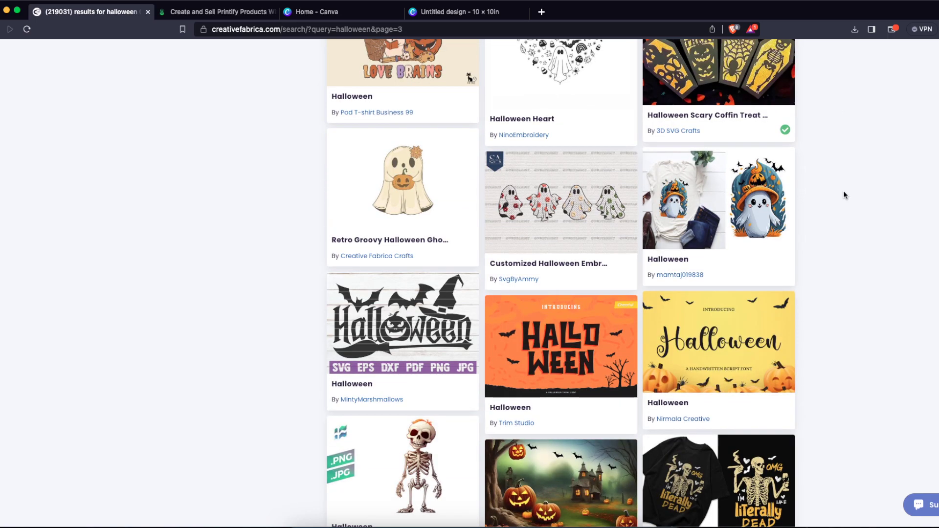
scroll(844, 194, "down", 2)
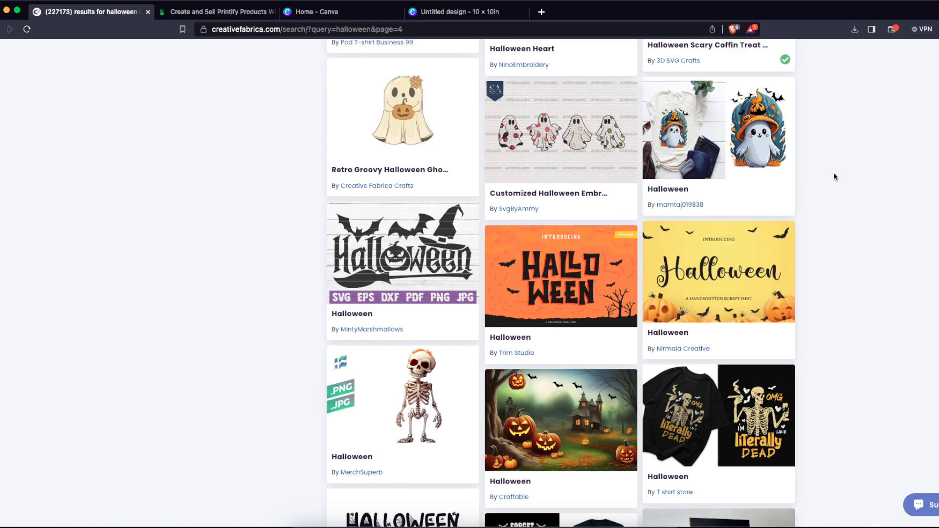
left_click(612, 138)
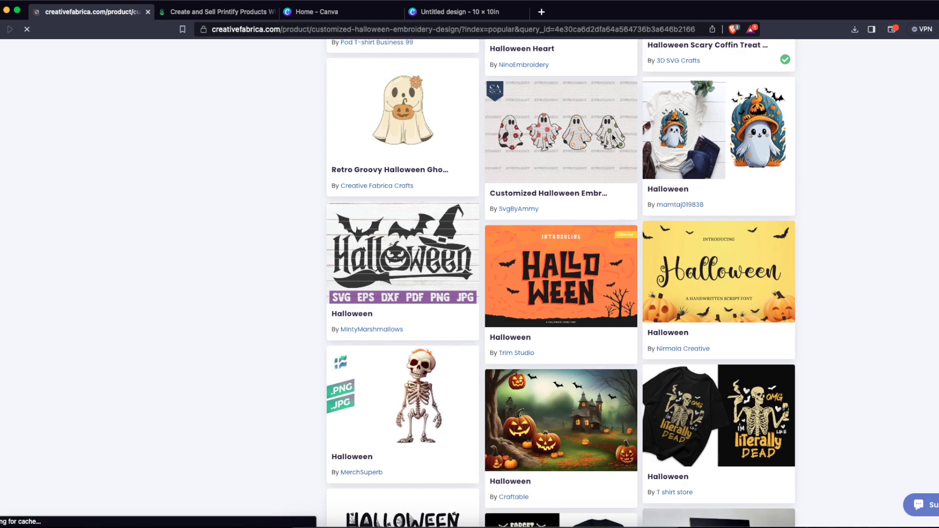
scroll(291, 334, "down", 8)
scroll(292, 337, "up", 8)
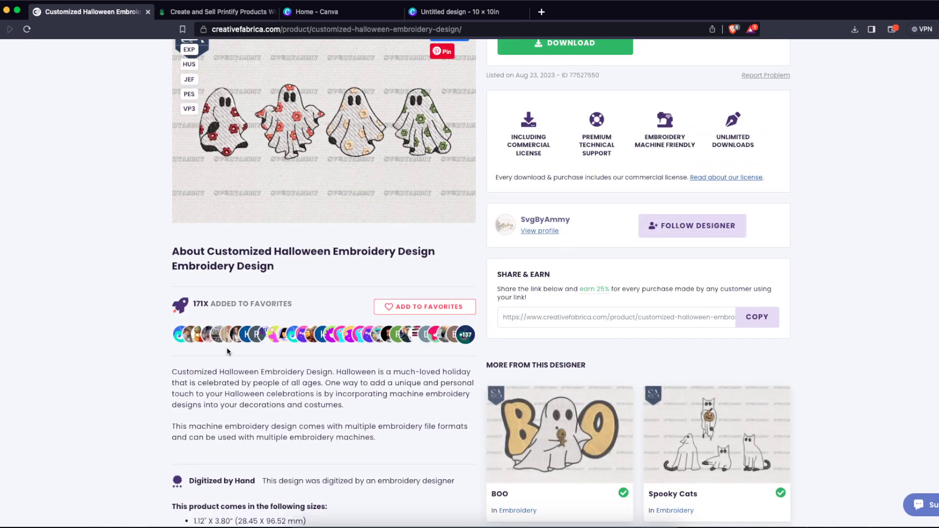
scroll(227, 351, "down", 5)
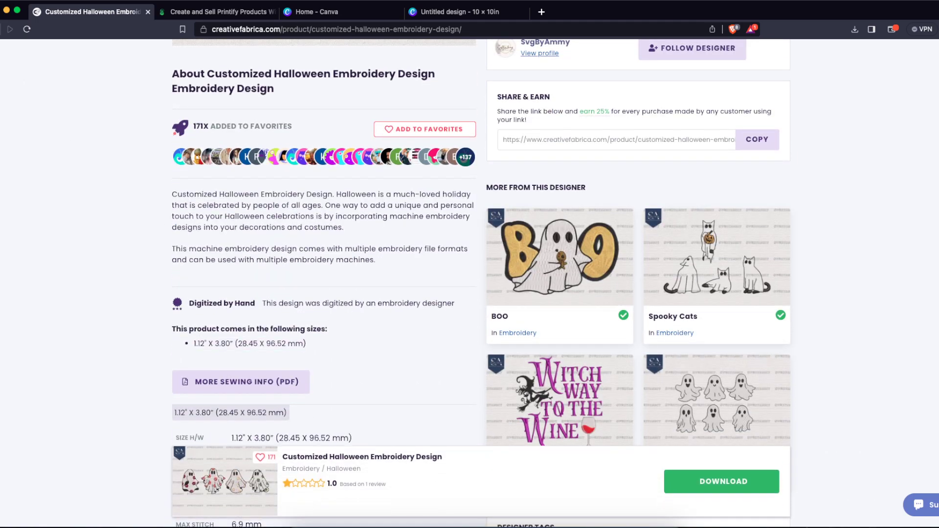
left_click(0, 30)
- Find the Halloween pumpkin clipart by MerchSuperb, view several of its preview images, and go back to the results
scroll(853, 245, "down", 15)
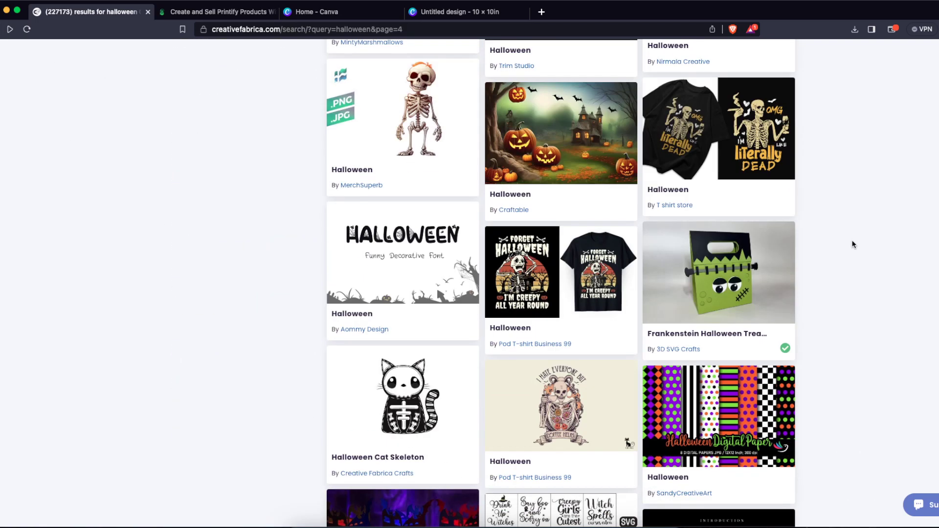
scroll(853, 245, "down", 6)
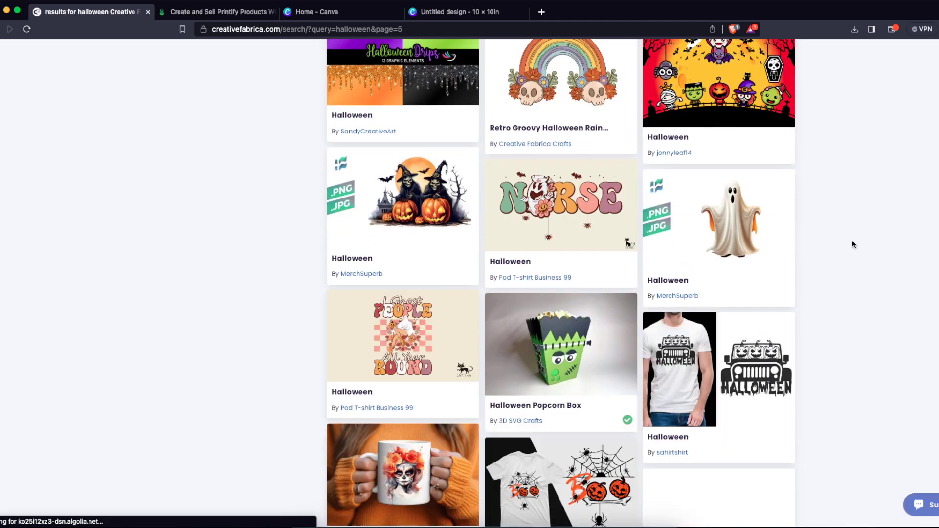
scroll(854, 245, "down", 10)
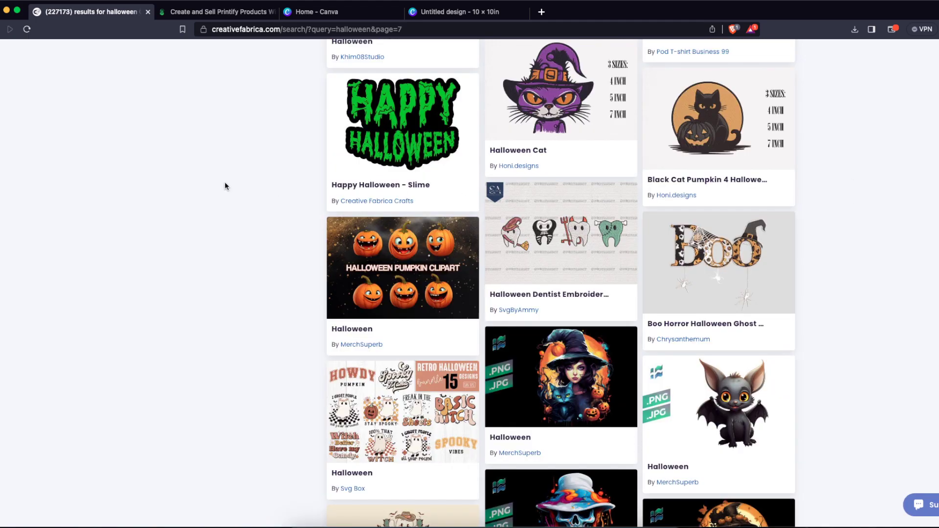
left_click(387, 284)
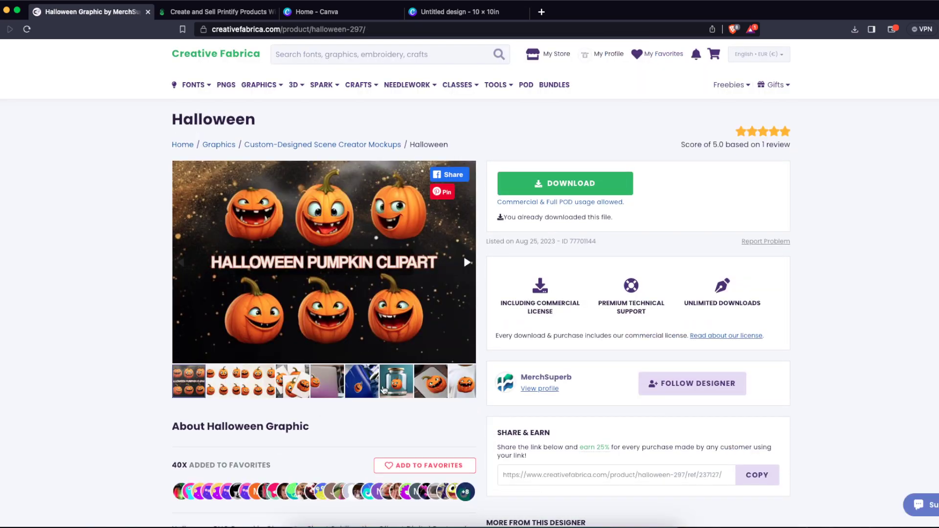
left_click(384, 390)
left_click(431, 388)
left_click(451, 391)
left_click(312, 397)
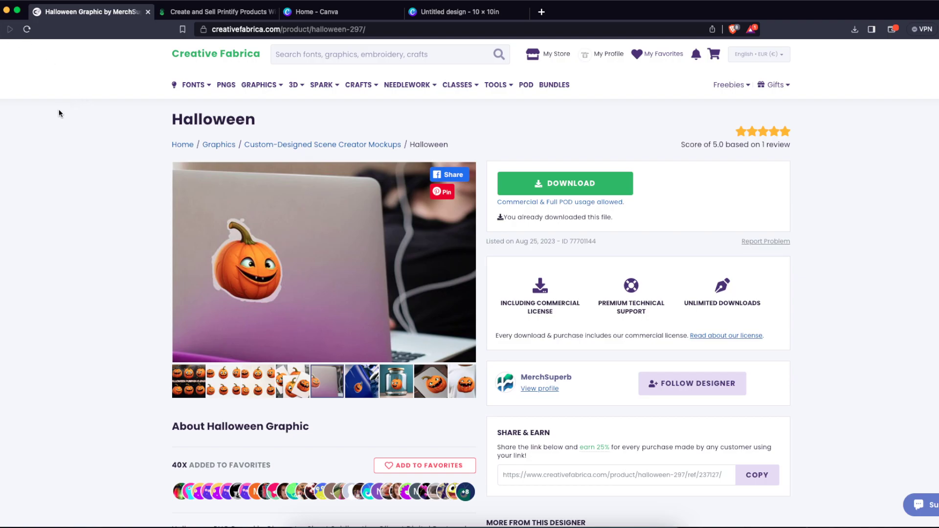
left_click(0, 31)
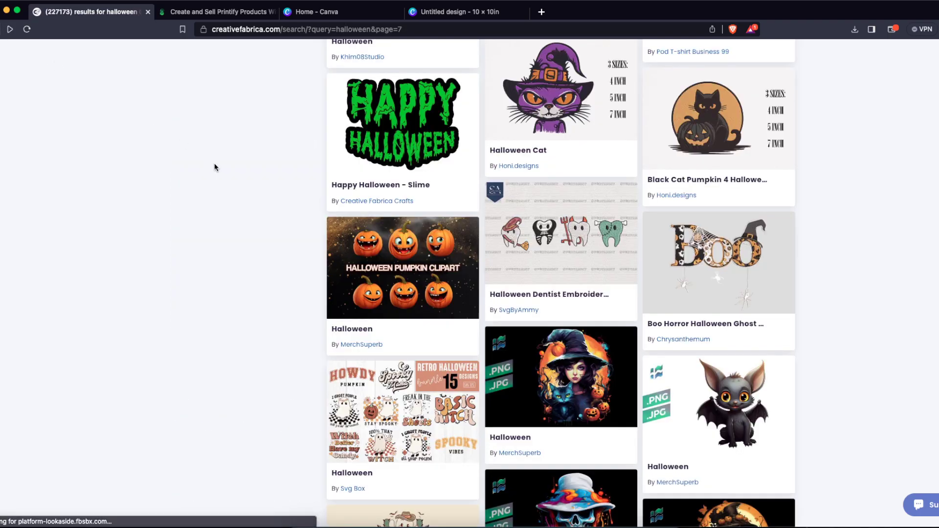
- Filter the Halloween search results to items with the Print On Demand special license
scroll(225, 174, "down", 20)
scroll(224, 175, "down", 20)
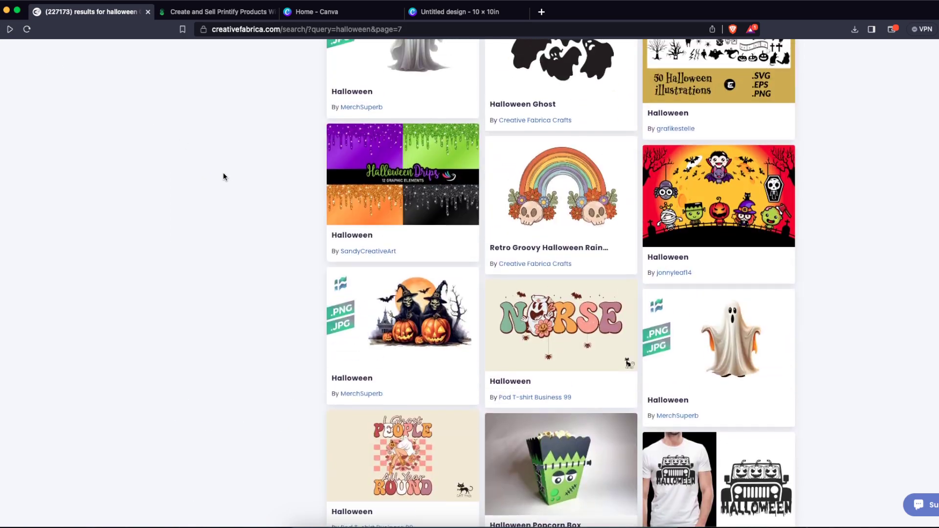
scroll(223, 172, "up", 20)
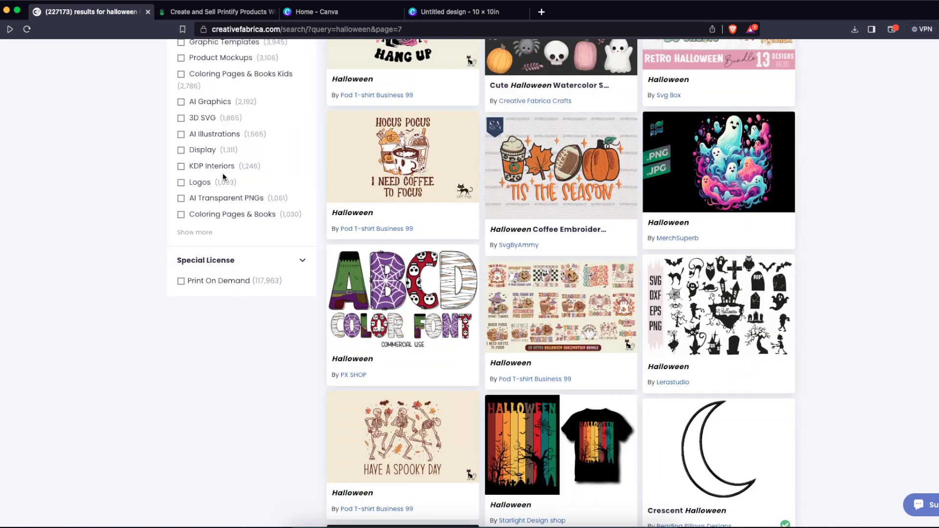
scroll(222, 175, "down", 5)
scroll(217, 212, "up", 3)
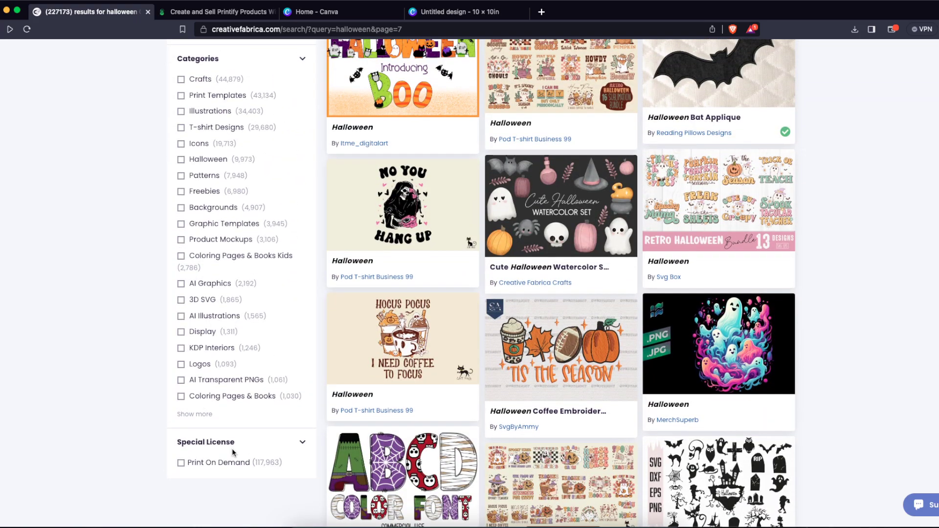
left_click(226, 462)
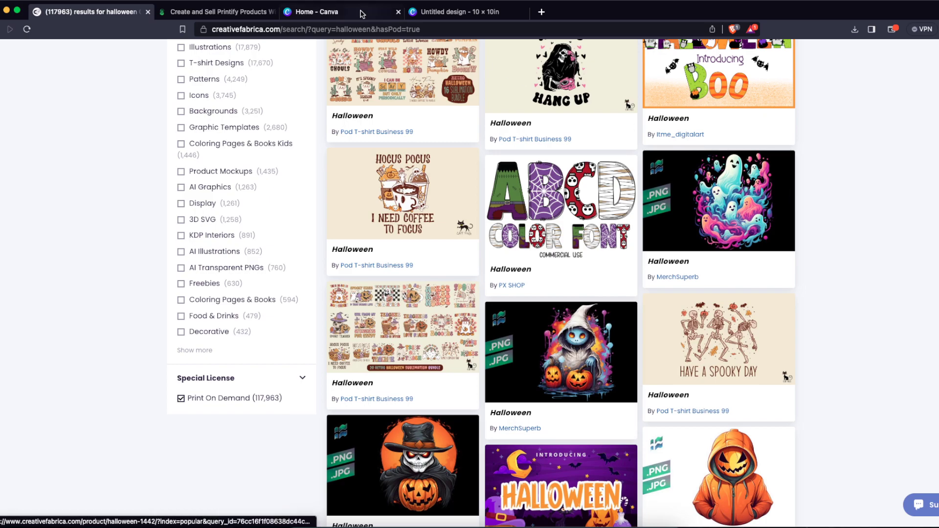
- Switch to the blank Canva design, add the uploaded wide-eyed pumpkin with the tall stem, shrink it and place it right of centre
left_click(419, 16)
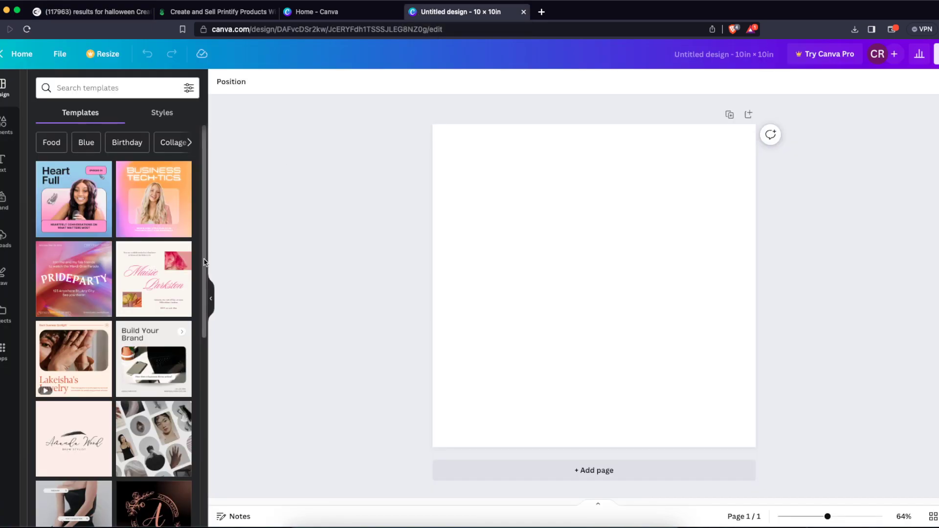
left_click(2, 240)
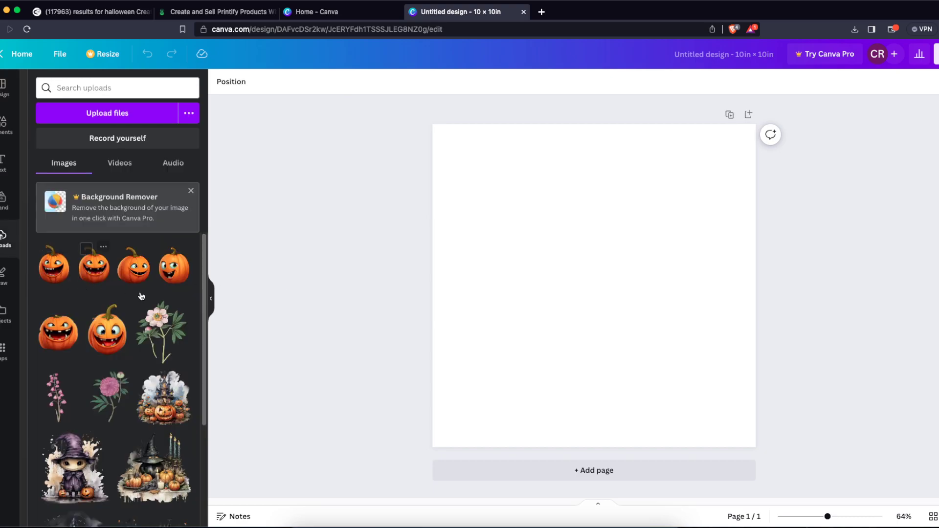
left_click(107, 329)
left_click_drag(670, 177, 635, 224)
left_click_drag(575, 314, 639, 294)
left_click(524, 258)
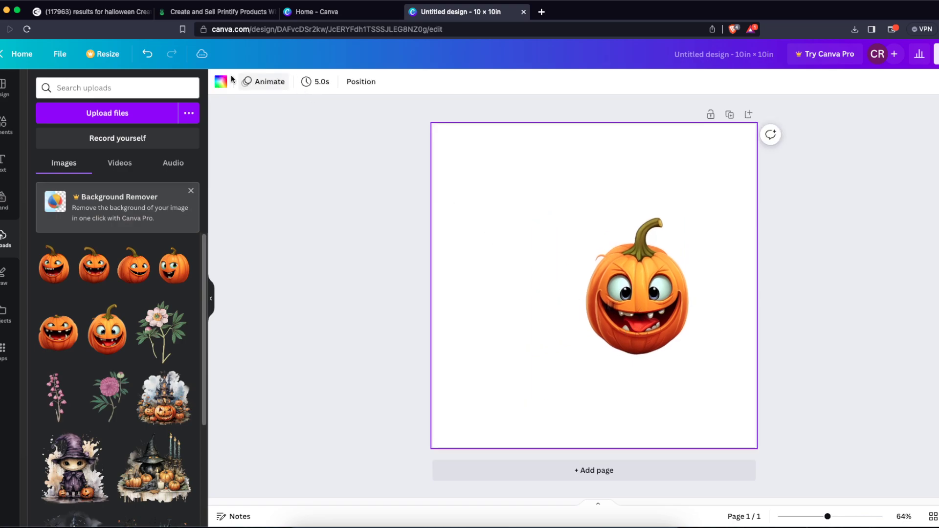
- Change the page's background colour to a pale sage green
left_click(221, 81)
left_click(182, 254)
left_click(373, 232)
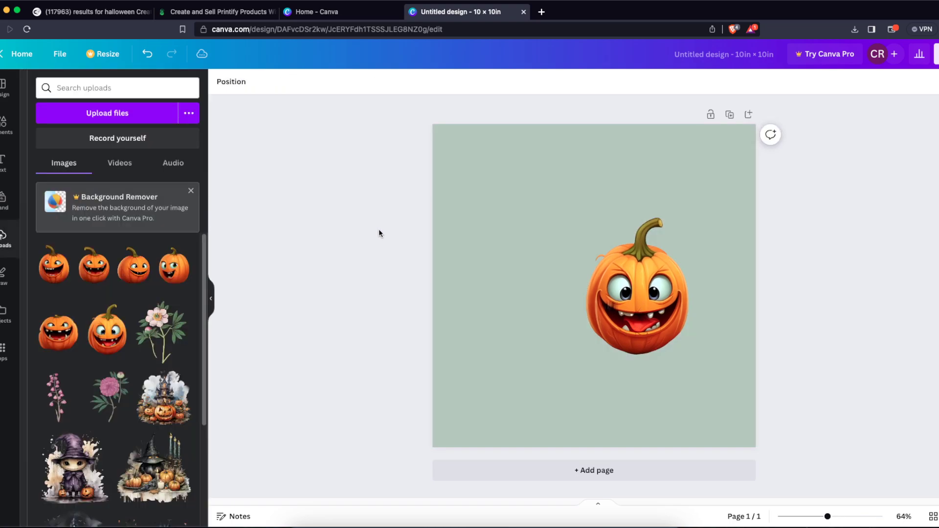
left_click(566, 186)
- Shrink the wide-eyed pumpkin slightly and shift it a little up and to the right
left_click(652, 308)
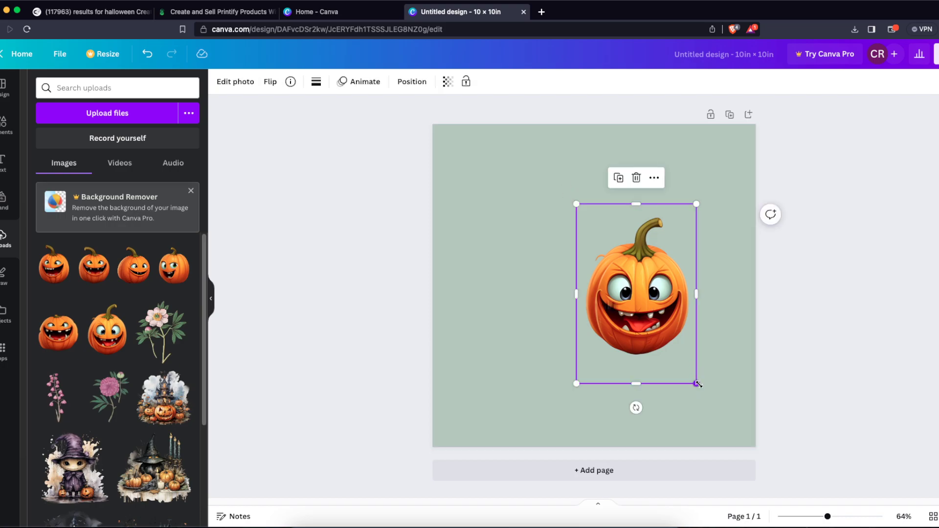
left_click_drag(698, 385, 691, 374)
left_click_drag(666, 327, 677, 314)
- Add the uploaded pumpkin with the sideways grin, shrink it into the page's upper left, and move the wide-eyed pumpkin to the upper right
left_click(135, 266)
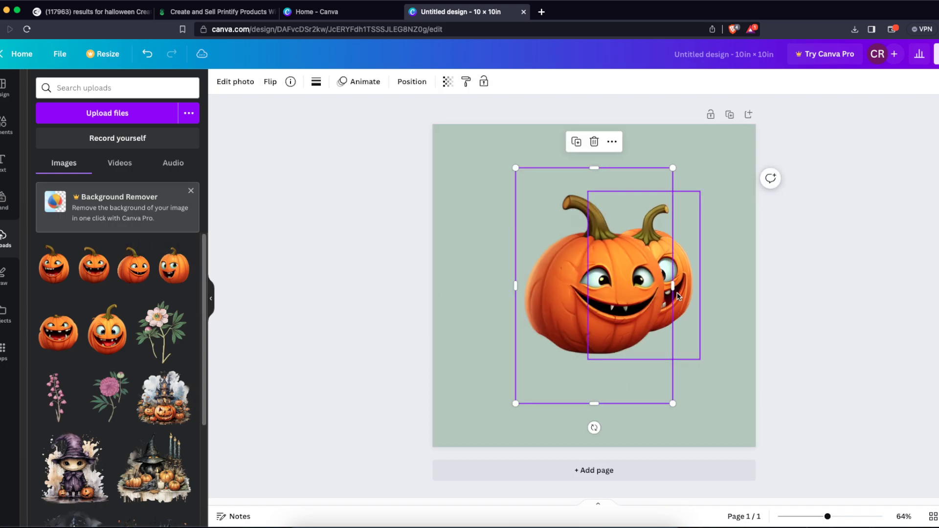
left_click_drag(613, 280, 563, 211)
left_click_drag(621, 331, 574, 263)
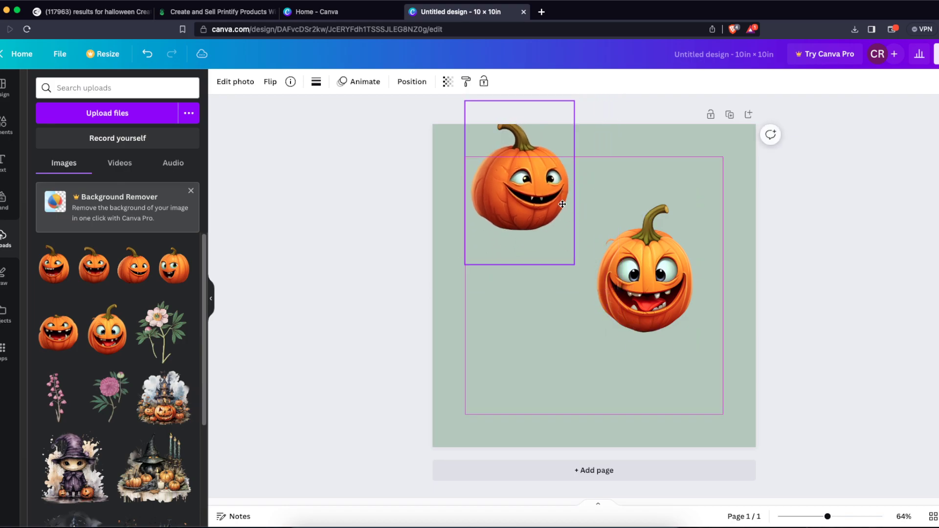
left_click_drag(564, 199, 545, 249)
left_click(791, 283)
left_click_drag(649, 245, 631, 231)
- Add the uploaded short-stemmed pumpkin with the wide-open toothy mouth and centre it below the other two pumpkins
left_click(58, 330)
left_click_drag(595, 296, 616, 322)
left_click(801, 355)
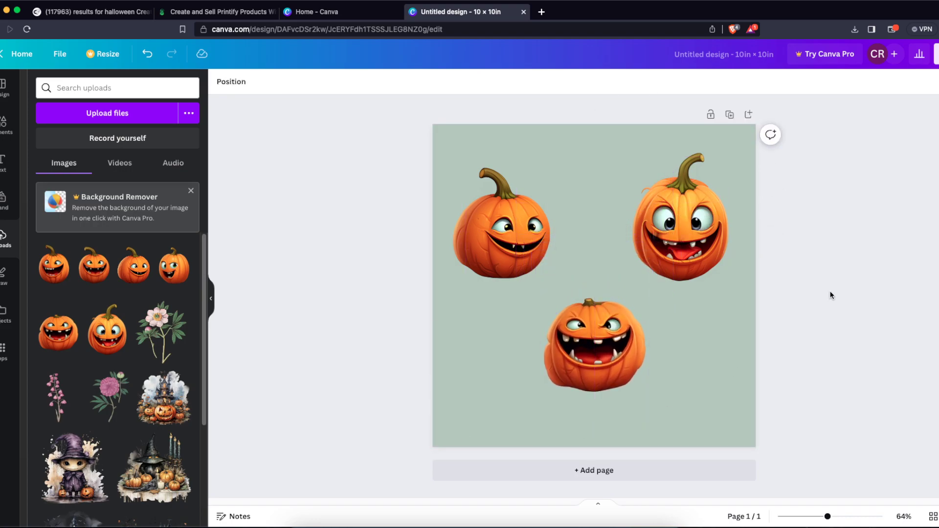
- Spread the pumpkins apart, moving the upper two closer to the page's top corners and the third nearer the bottom edge
left_click_drag(672, 230, 687, 214)
left_click_drag(509, 230, 504, 211)
left_click_drag(581, 317, 580, 351)
left_click(798, 336)
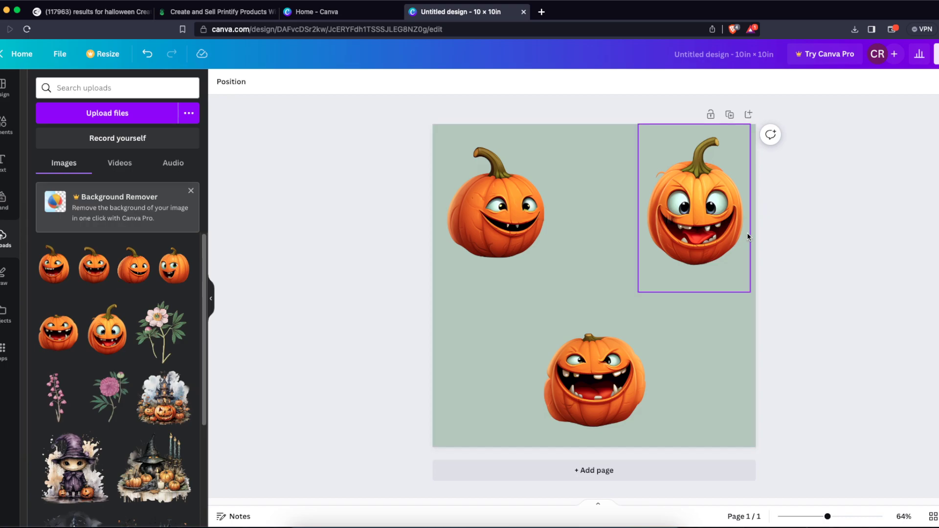
- Add an Outline shadow effect in white (#FFFFFF) to the short-stemmed pumpkin near the page's bottom edge
left_click(608, 385)
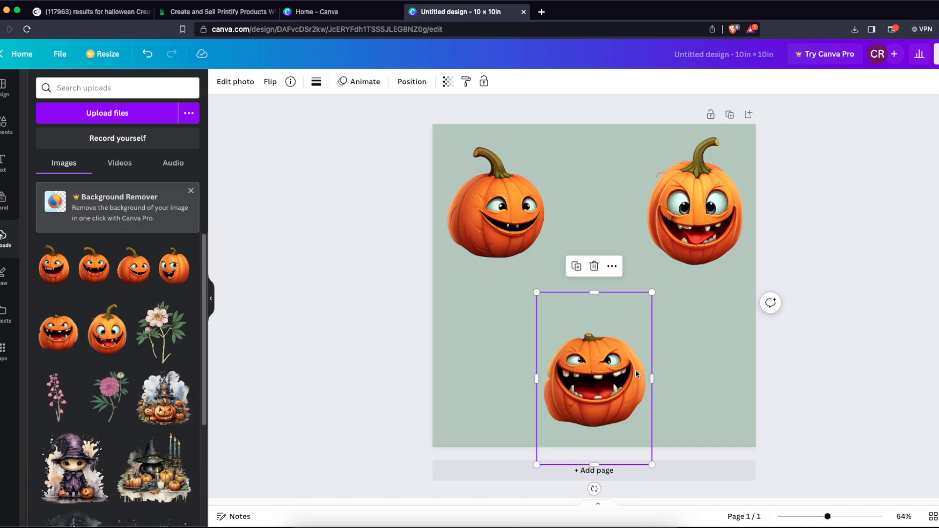
left_click(245, 83)
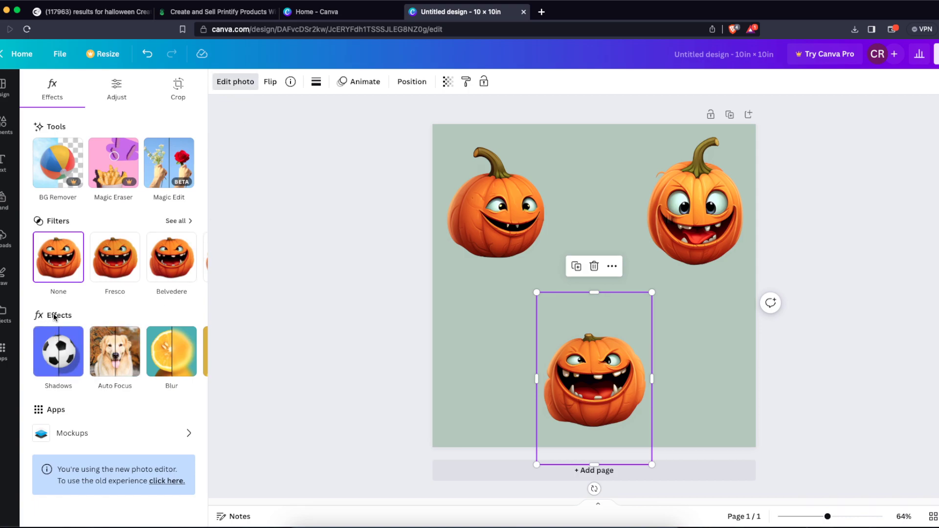
left_click(61, 371)
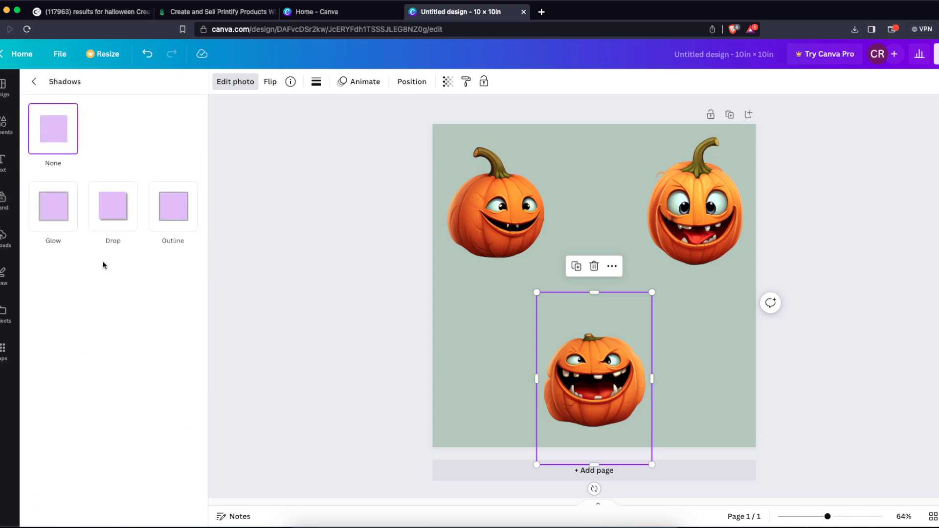
left_click(179, 230)
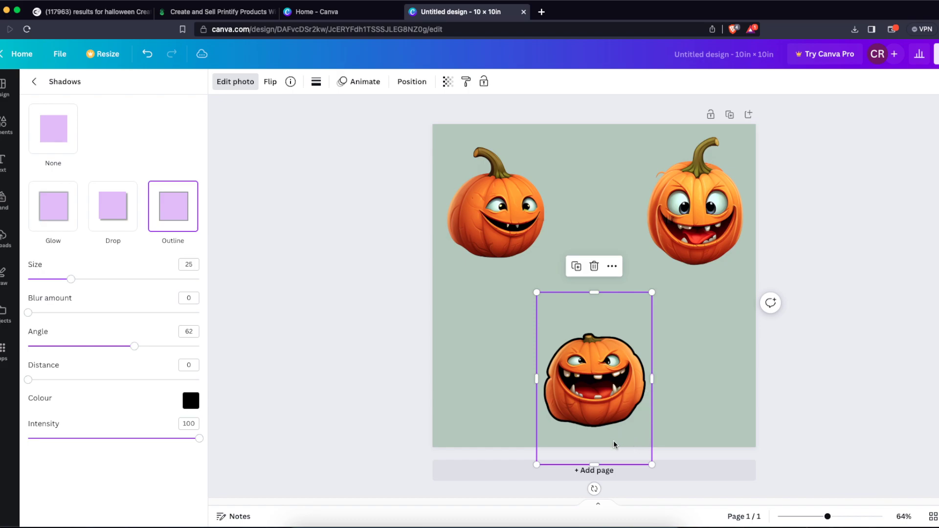
left_click(189, 405)
left_click_drag(263, 321, 190, 286)
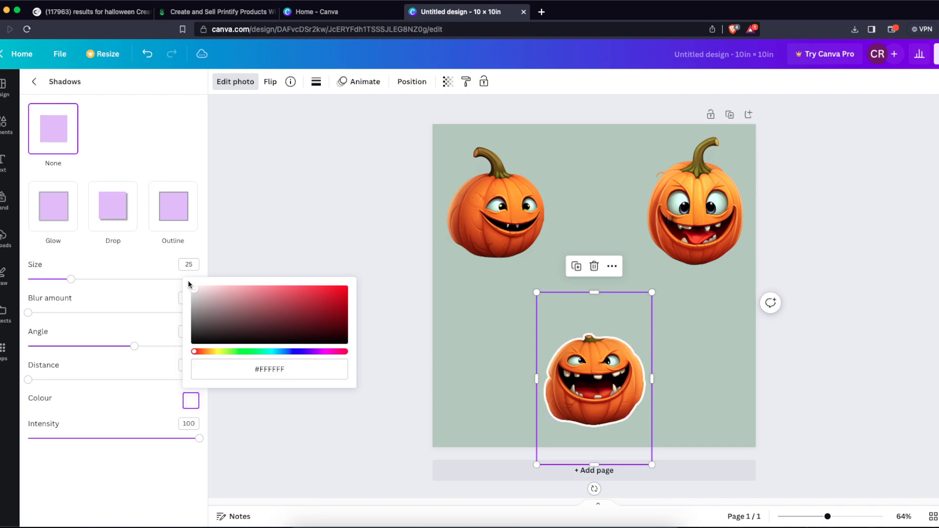
left_click(339, 250)
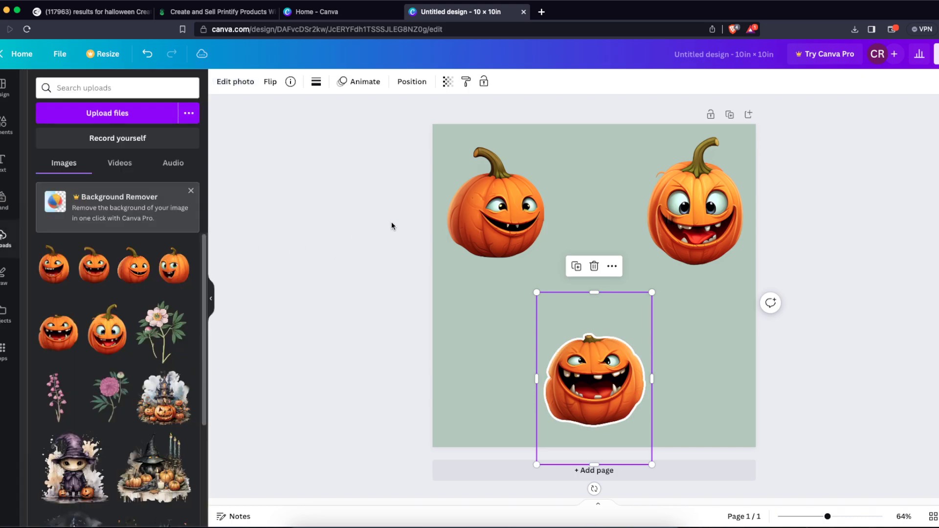
- Give the sideways-grinning pumpkin in the page's upper left a white #FFFFFF Outline shadow effect
left_click(496, 220)
left_click(241, 88)
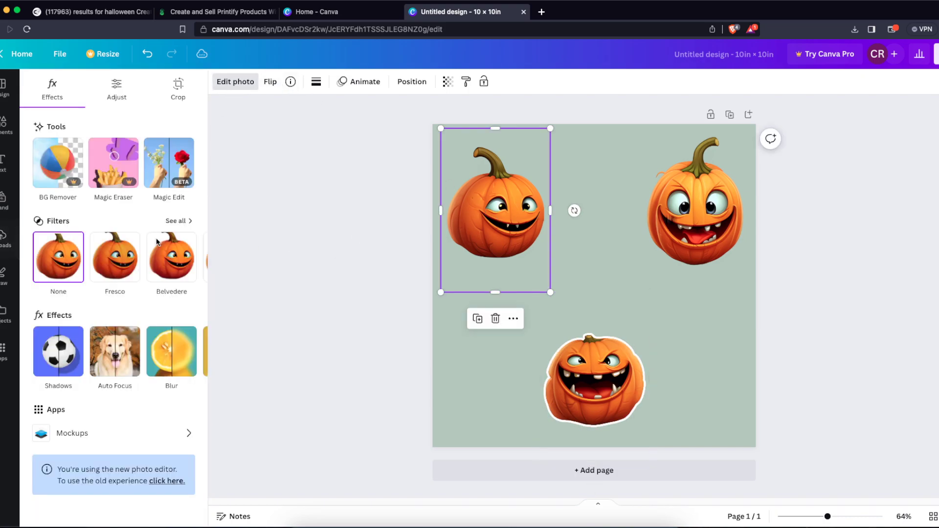
left_click(64, 350)
left_click(168, 206)
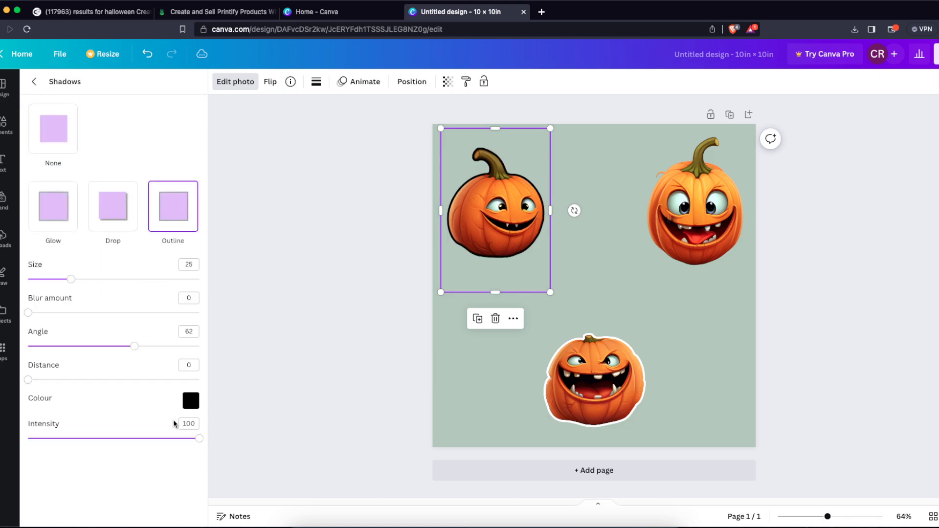
left_click(191, 401)
left_click_drag(205, 325, 178, 279)
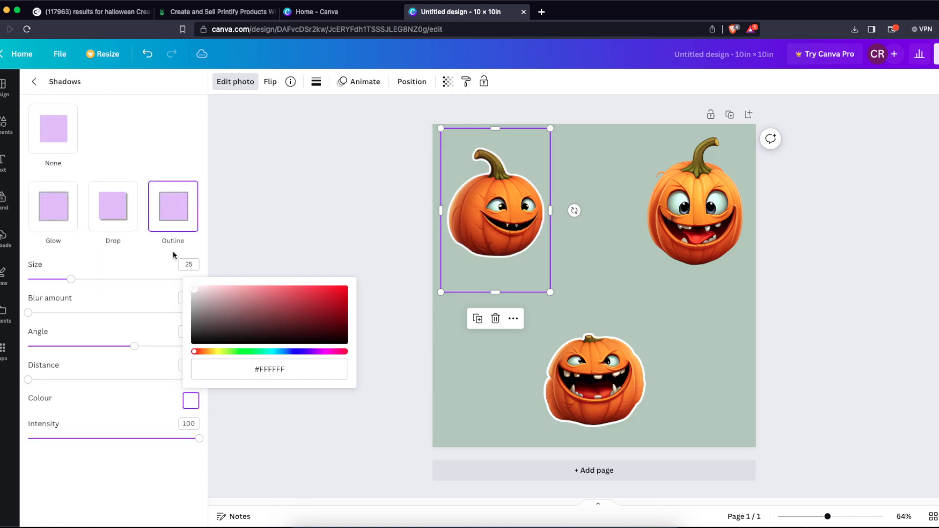
left_click(384, 258)
- Apply a white #FFFFFF Outline shadow effect to the wide-eyed pumpkin in the page's upper right
left_click(684, 205)
left_click(233, 83)
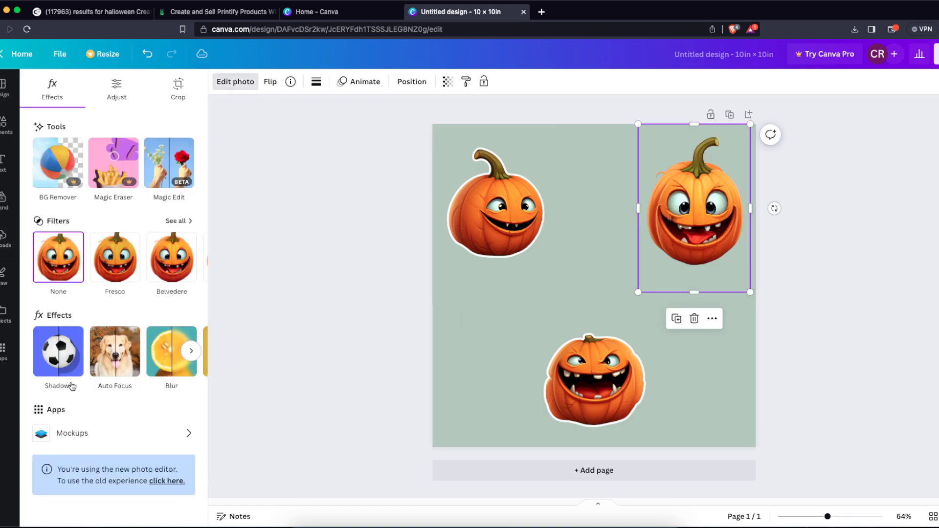
left_click(54, 362)
left_click(159, 230)
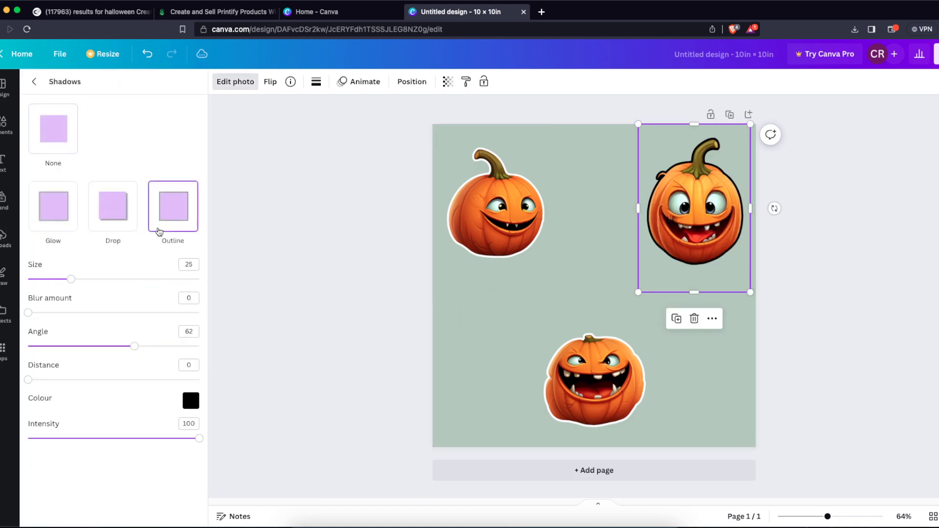
left_click(191, 400)
left_click_drag(252, 326, 144, 259)
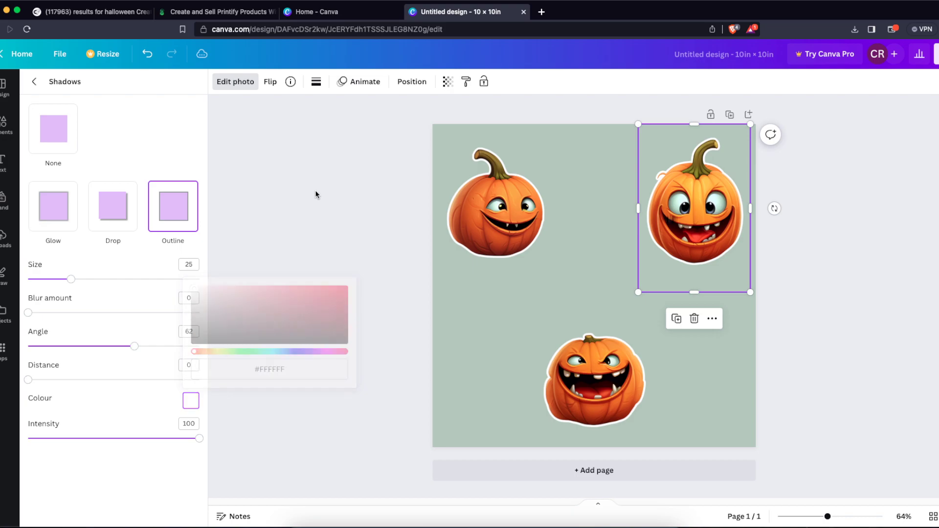
left_click(361, 212)
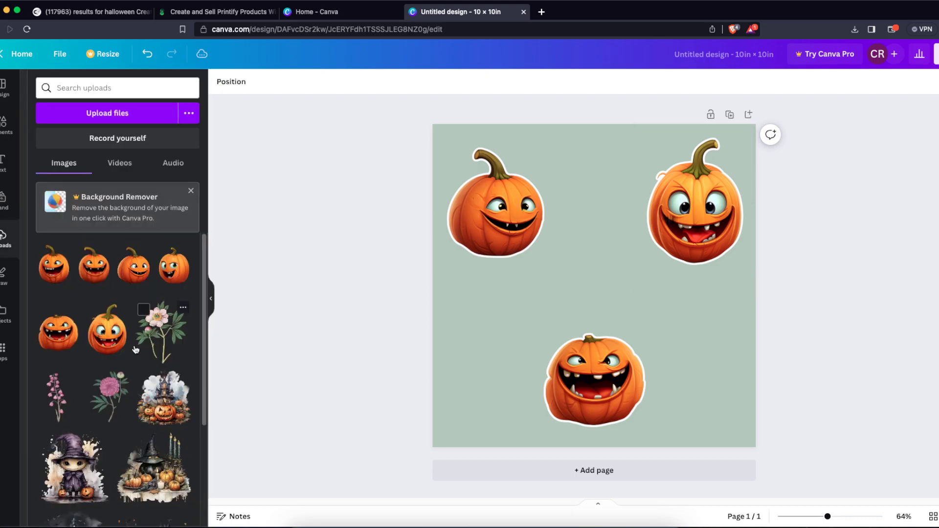
- Search the element graphics for "bat", add the solid black tilted bat, shrink it and place it between the three pumpkins
left_click(4, 124)
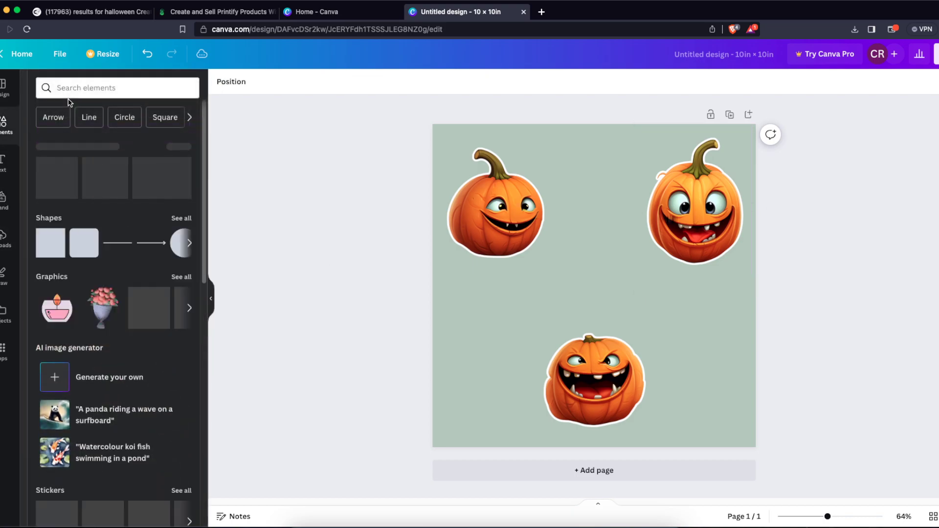
left_click(73, 92)
type("bat")
key("Return")
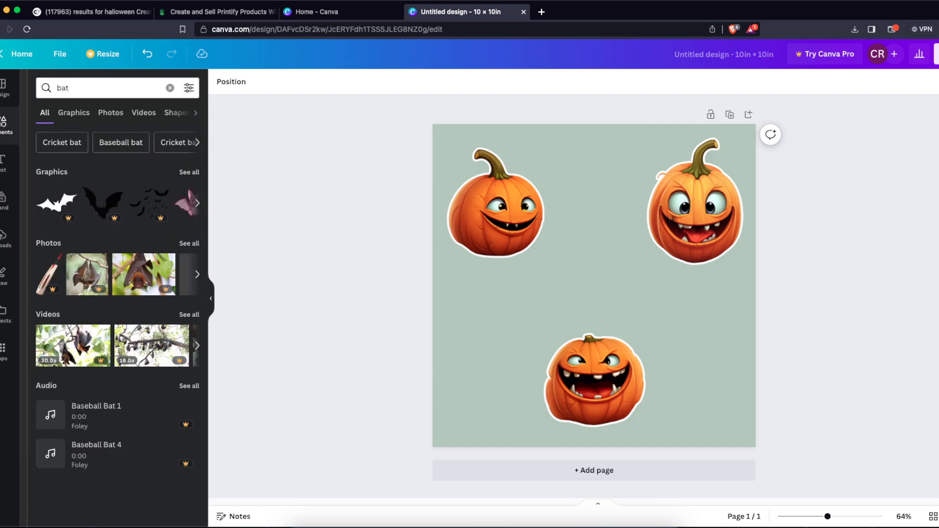
left_click(74, 113)
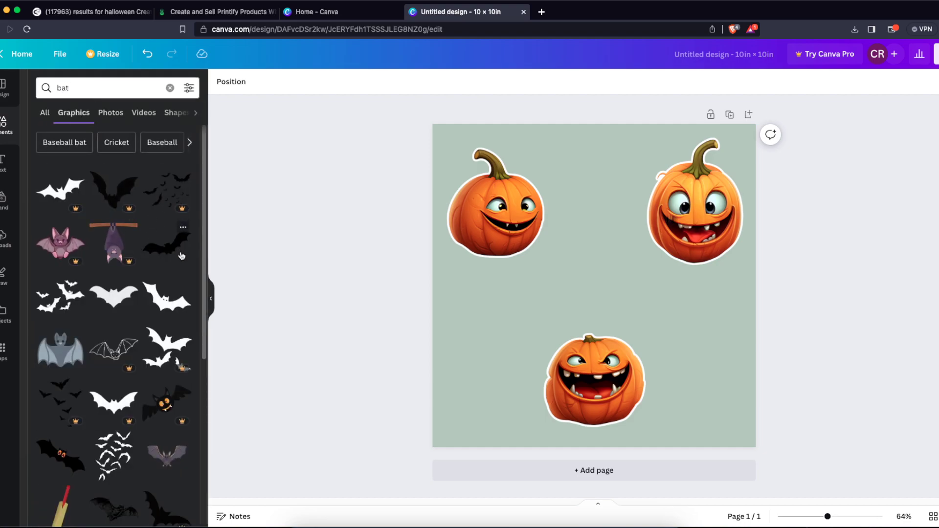
left_click(167, 242)
left_click_drag(724, 222, 617, 264)
left_click_drag(593, 278, 621, 265)
- Apply an Outline shadow effect in white (#FFFFFF) to the black bat
left_click(236, 81)
left_click(59, 351)
left_click(175, 221)
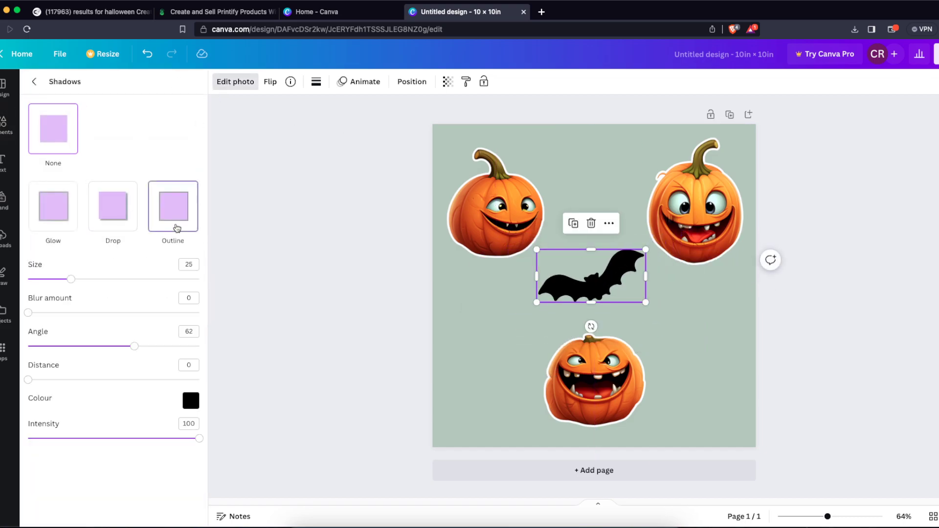
left_click(190, 406)
left_click_drag(197, 310, 184, 264)
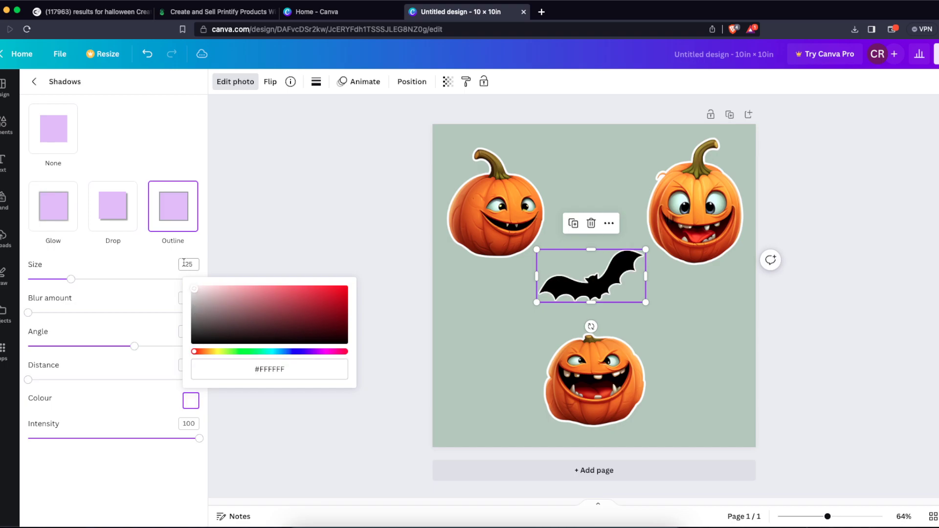
left_click(388, 196)
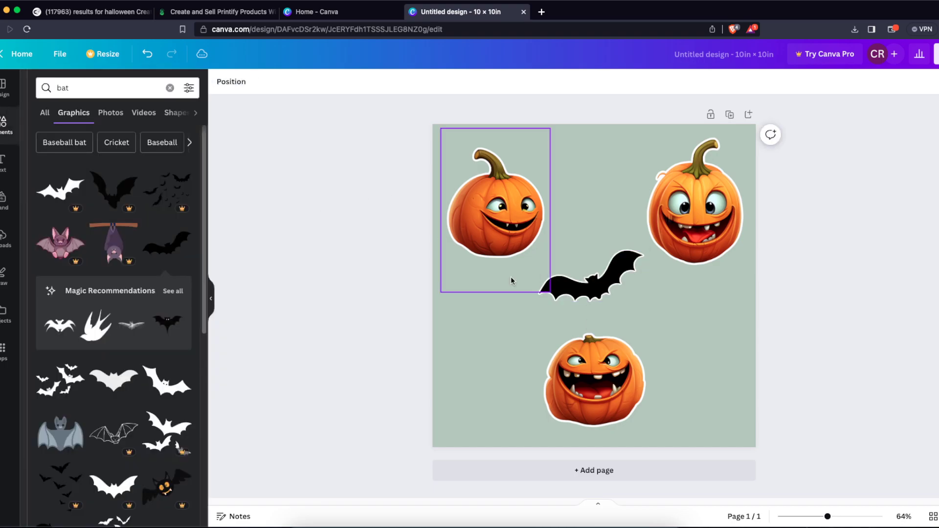
- Duplicate the outlined bat into three smaller rotated copies: between the upper pumpkins, below the upper-left pumpkin, and beside the bottom pumpkin on the right
left_click(593, 273)
left_click(581, 225)
left_click_drag(605, 225, 488, 334)
key("super+d")
key("super+d")
left_click(776, 351)
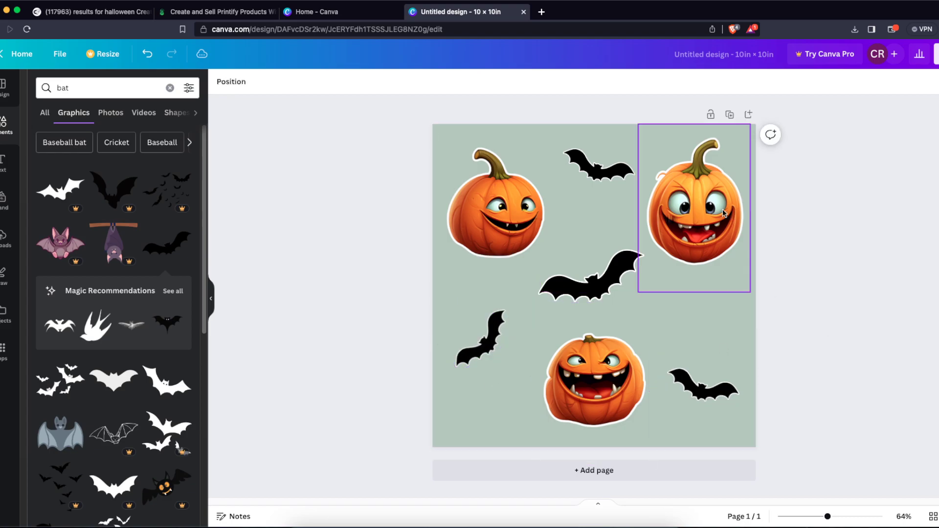
left_click(731, 218)
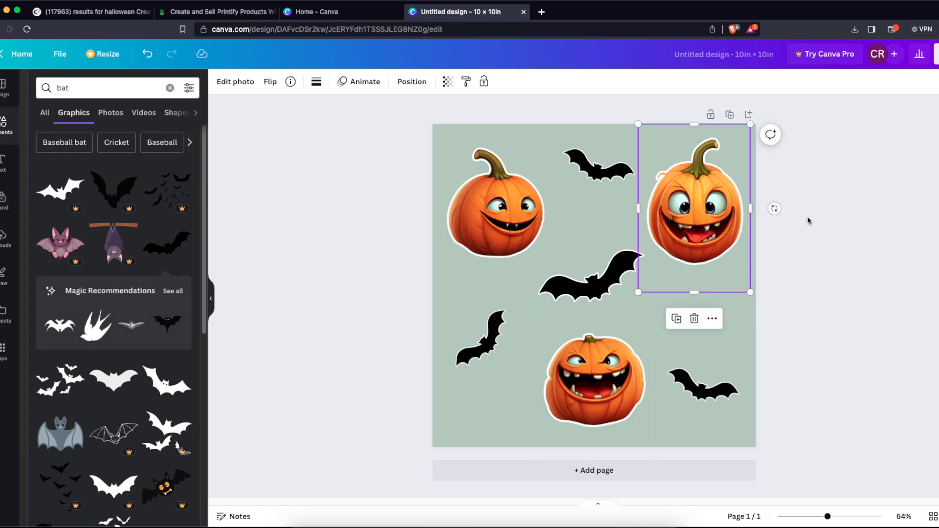
left_click(807, 216)
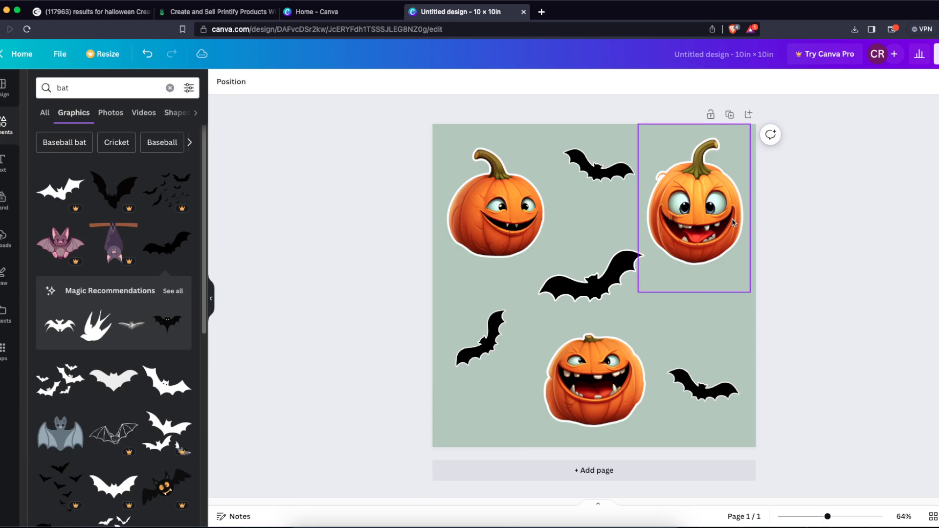
- Add another small copy of the bat in the page's lower-left corner, beneath the tilted bat
left_click(471, 347)
left_click_drag(482, 347, 499, 436)
left_click(548, 431)
- Delete the page's green background and undo the deletion
left_click(512, 434)
key("Delete")
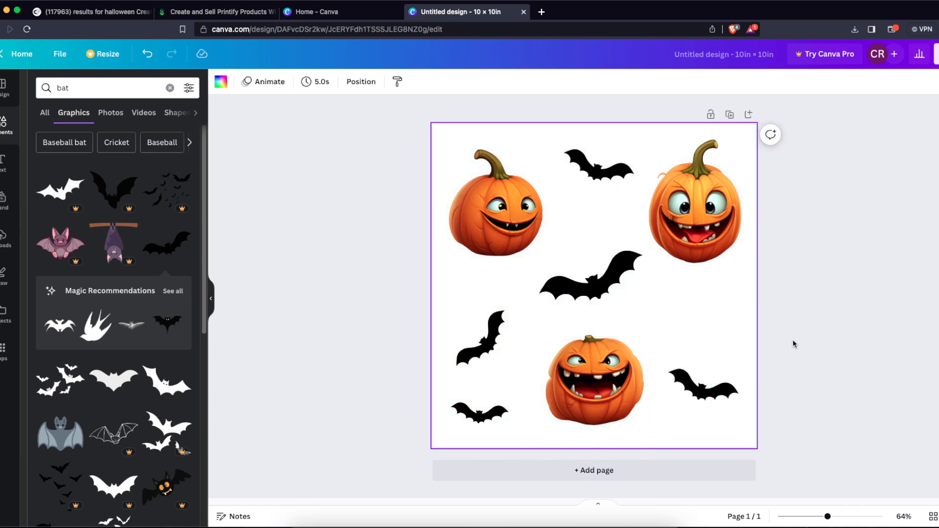
key("super+z")
- Try several photo colours on the page background and settle on the orange from the short-stemmed pumpkin's palette
left_click(221, 81)
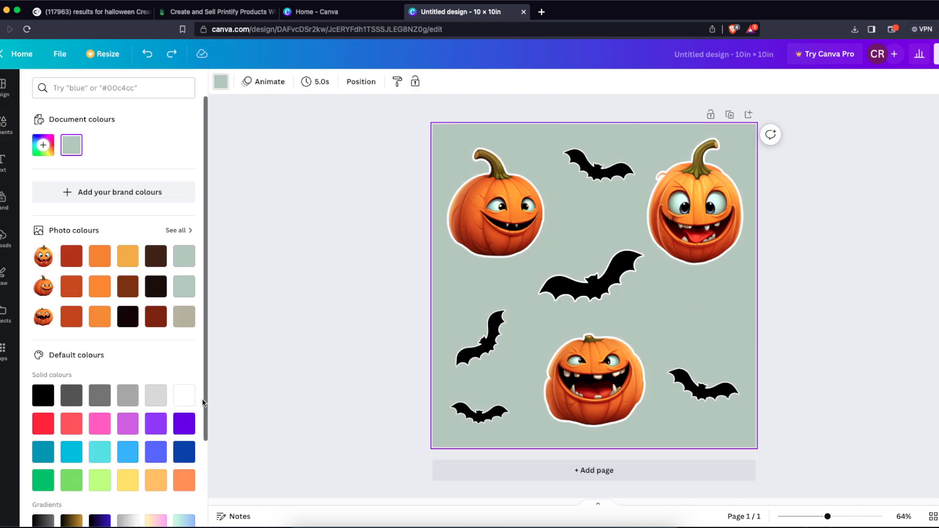
left_click(107, 318)
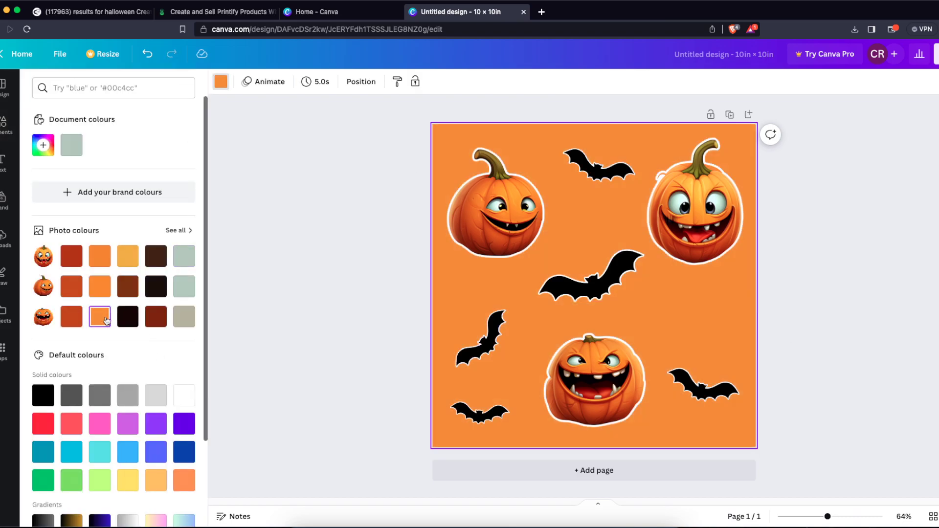
left_click(132, 258)
left_click(100, 256)
left_click(100, 287)
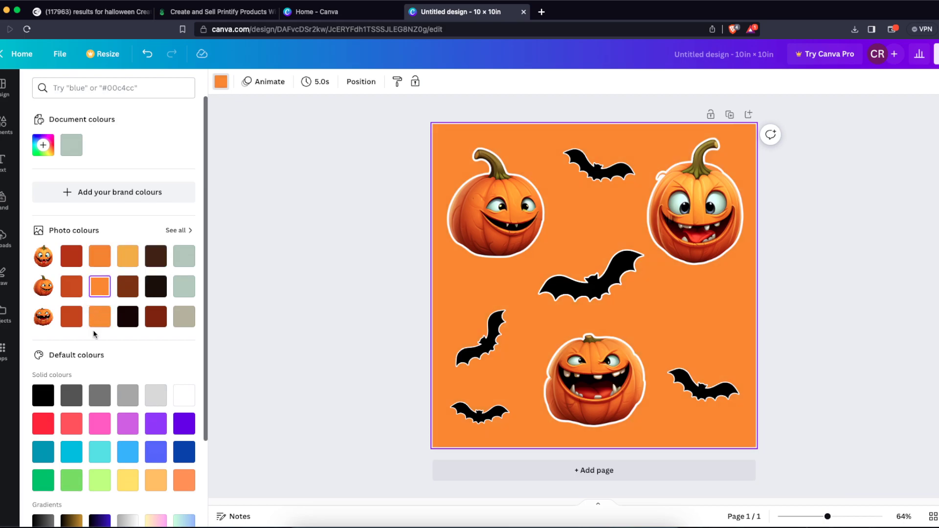
left_click(184, 316)
left_click(128, 317)
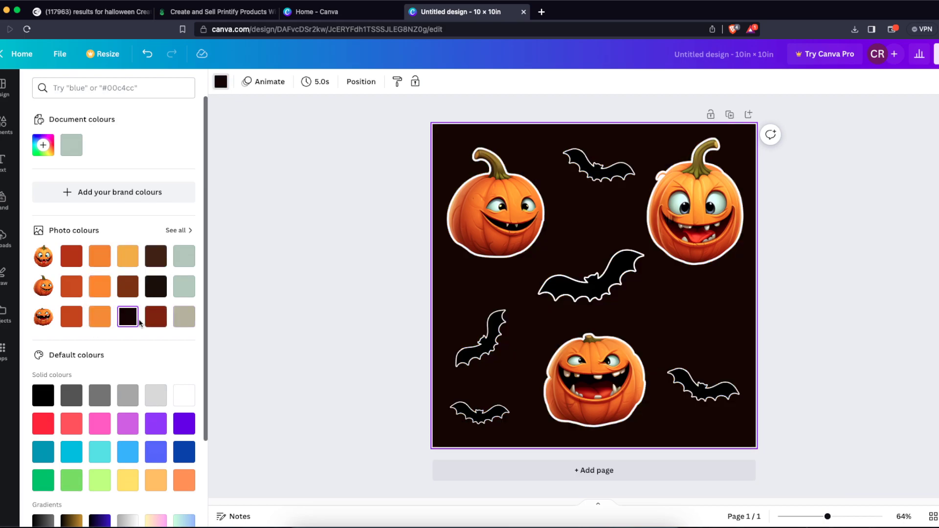
left_click(96, 321)
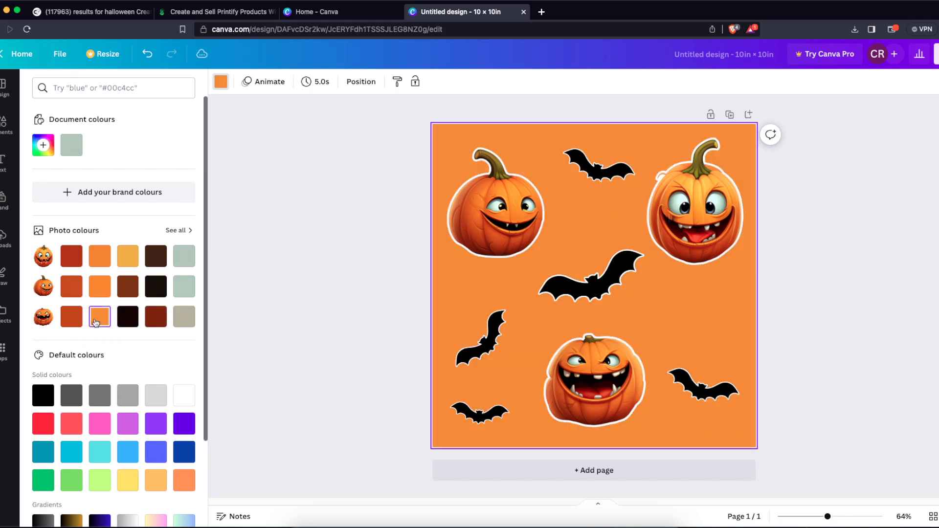
left_click(72, 316)
left_click(100, 316)
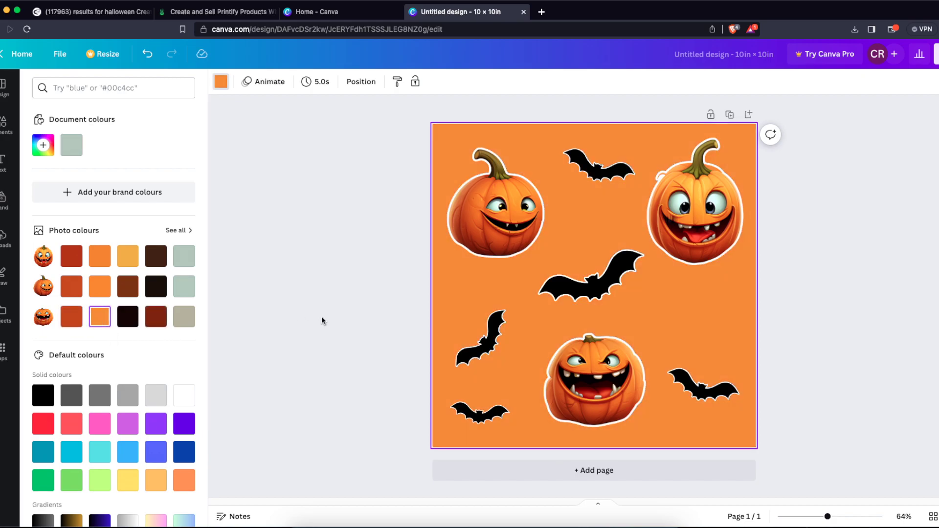
left_click(342, 319)
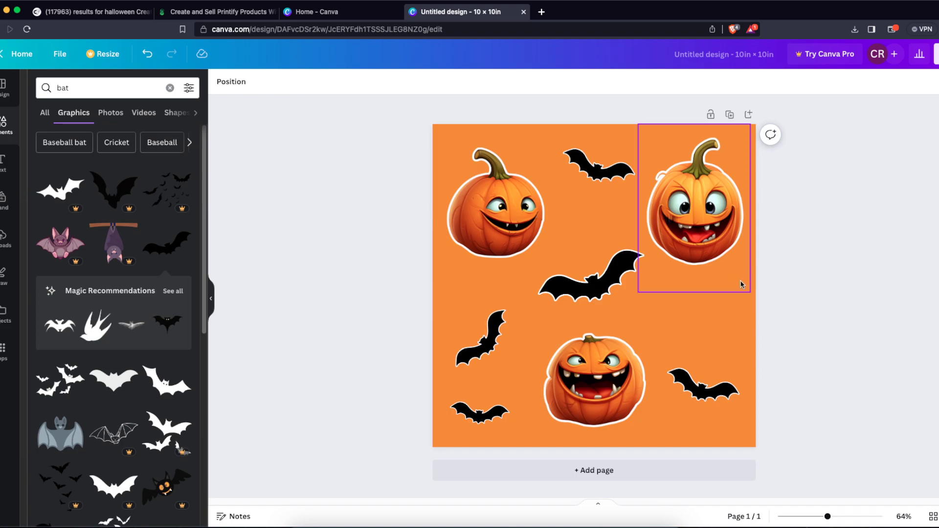
- Copy the small lower-left bat to the page's right side, between the wide-eyed pumpkin and the lower-right bat
left_click(497, 410)
left_click_drag(485, 398, 669, 306)
key("super+z")
left_click_drag(483, 413, 695, 318)
left_click(829, 312)
- Download the orange-background design as a PNG at 2,000 × 2,000 px
left_click(936, 54)
left_click(813, 319)
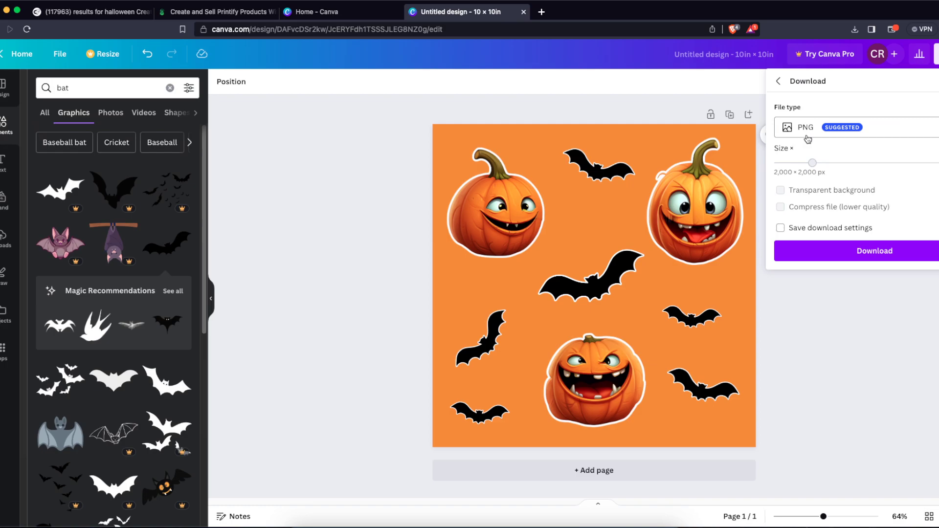
left_click(812, 251)
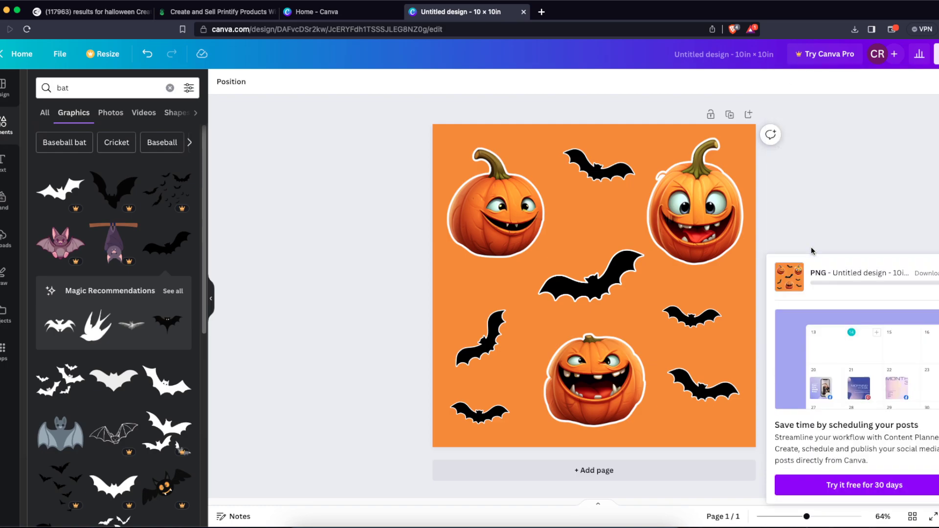
- Remove the orange page background and download the design as a 2,000 × 2,000 px PNG, saved to Downloads as Untitled design (3)
left_click(935, 54)
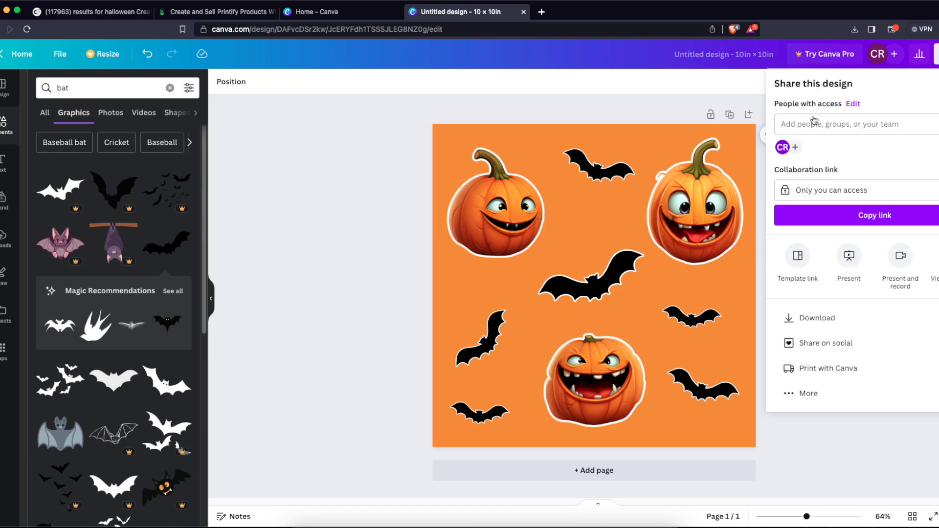
left_click(626, 130)
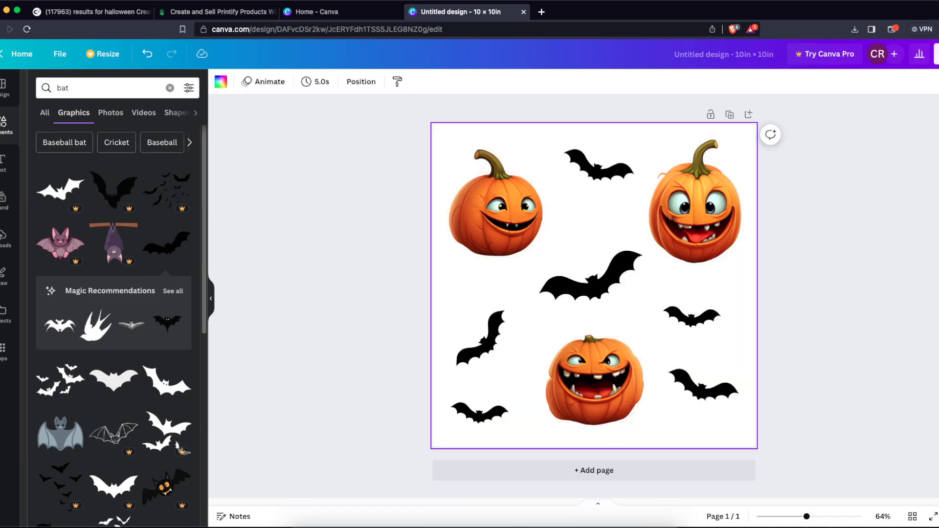
left_click(935, 54)
left_click(808, 317)
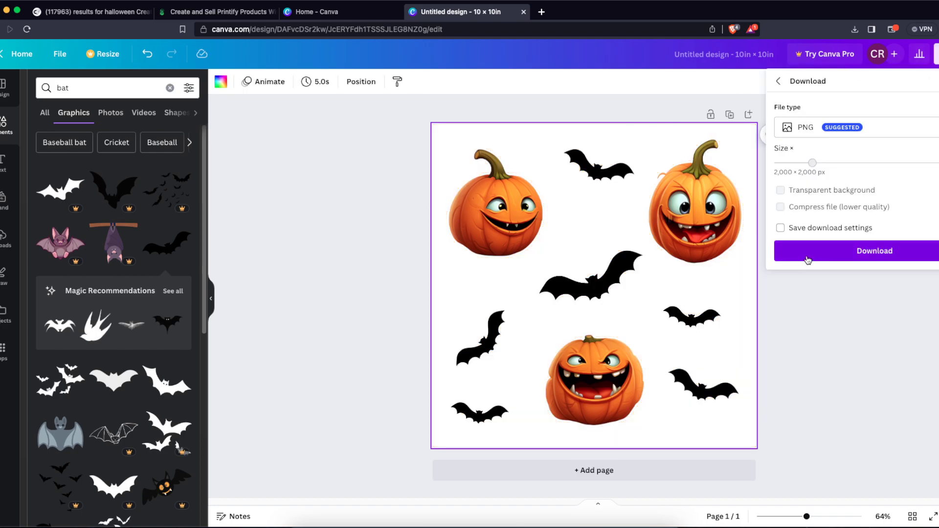
left_click(809, 260)
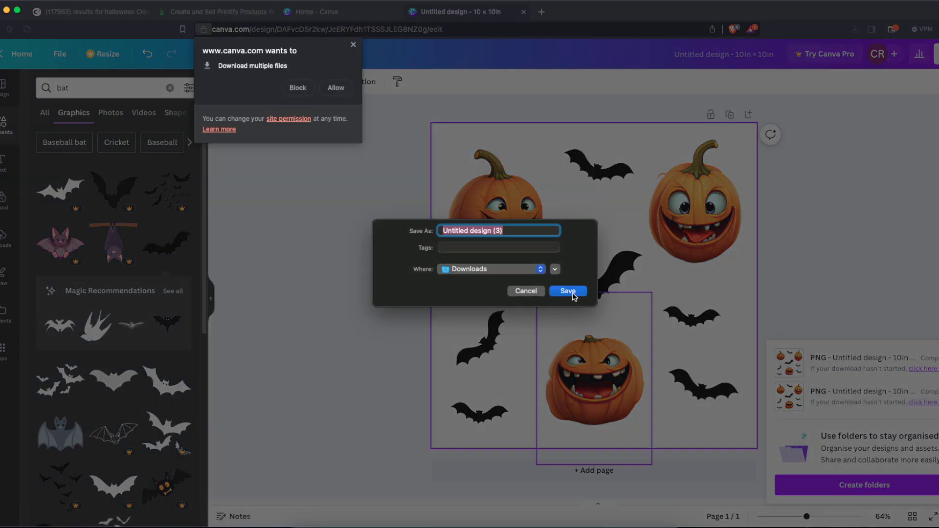
left_click(568, 292)
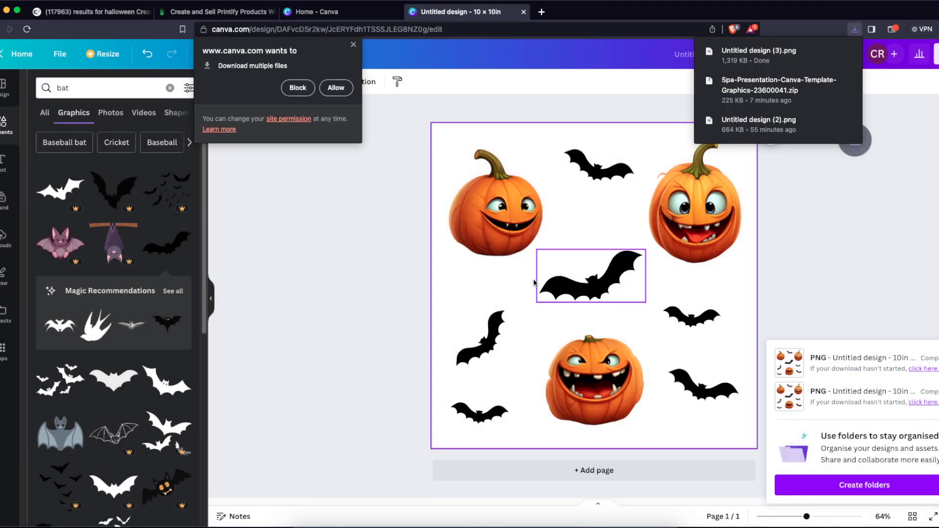
left_click(353, 45)
left_click(384, 211)
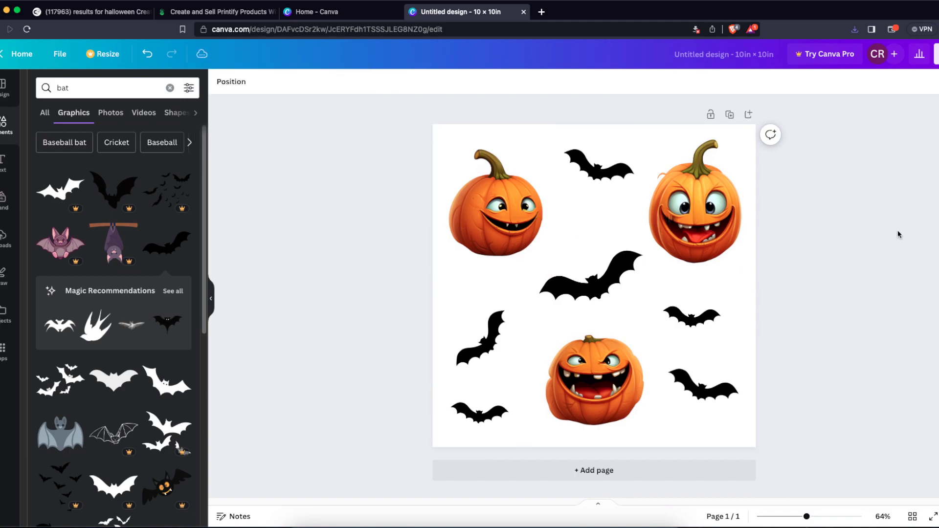
- Switch to Printify and search the product catalog for "sticker"
left_click(207, 14)
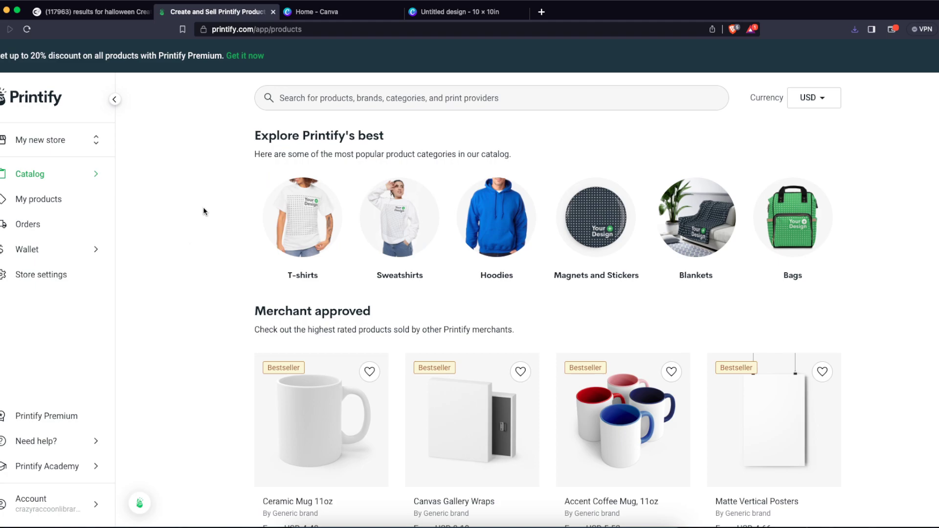
left_click(369, 98)
type("O")
key("Return")
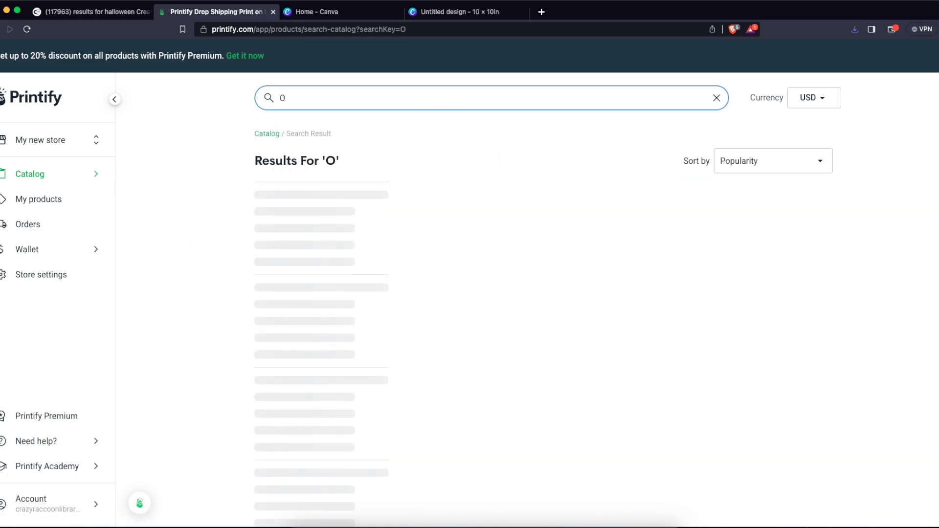
type("stic")
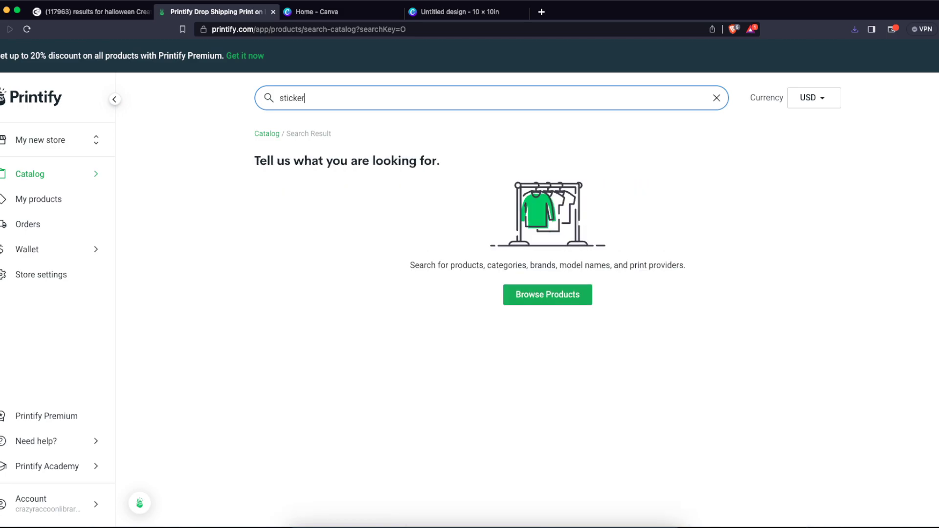
type("ker")
key("Return")
- Create a 2" × 2" Kiss-Cut Stickers product from SPOKE Custom Products with Untitled design (4).png and save it
left_click(454, 274)
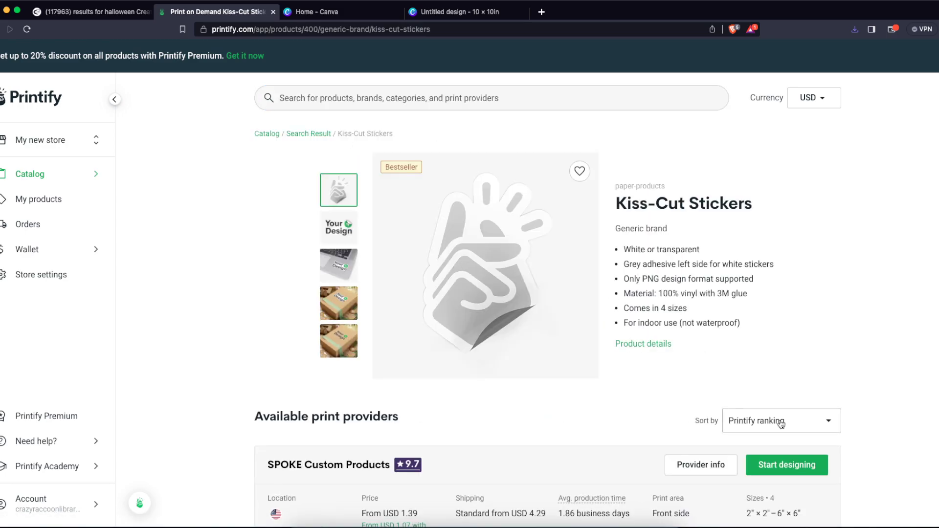
left_click(783, 470)
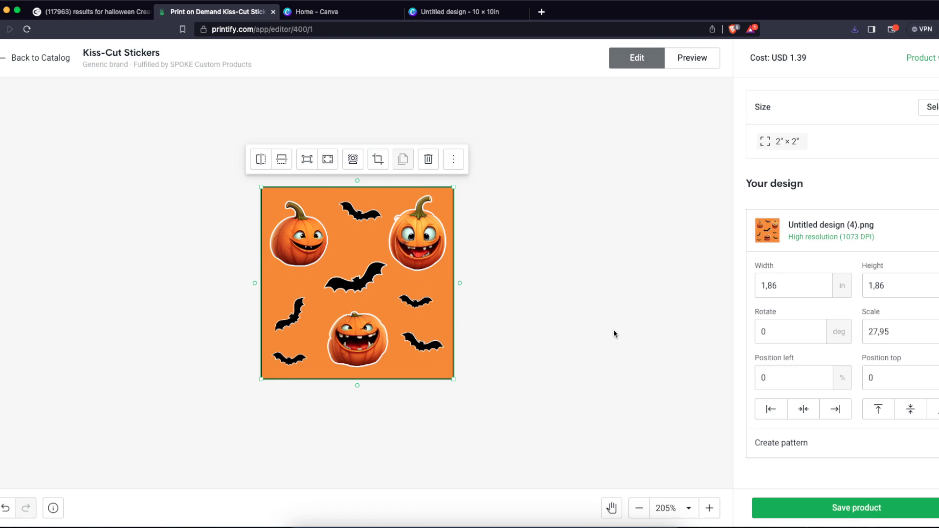
left_click(869, 510)
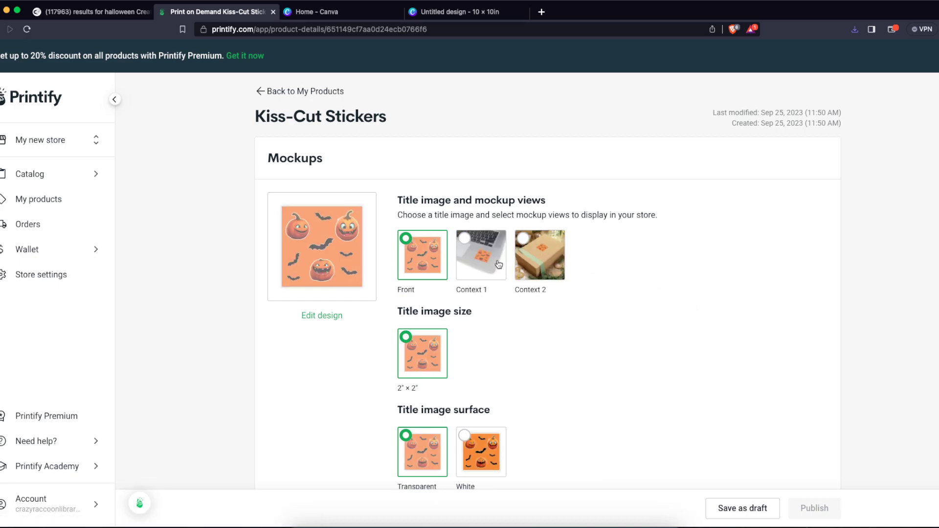
- Preview the orange sticker in the Context 1 laptop and Context 2 gift-box mockups, enlarging the laptop image
left_click(498, 265)
left_click(338, 243)
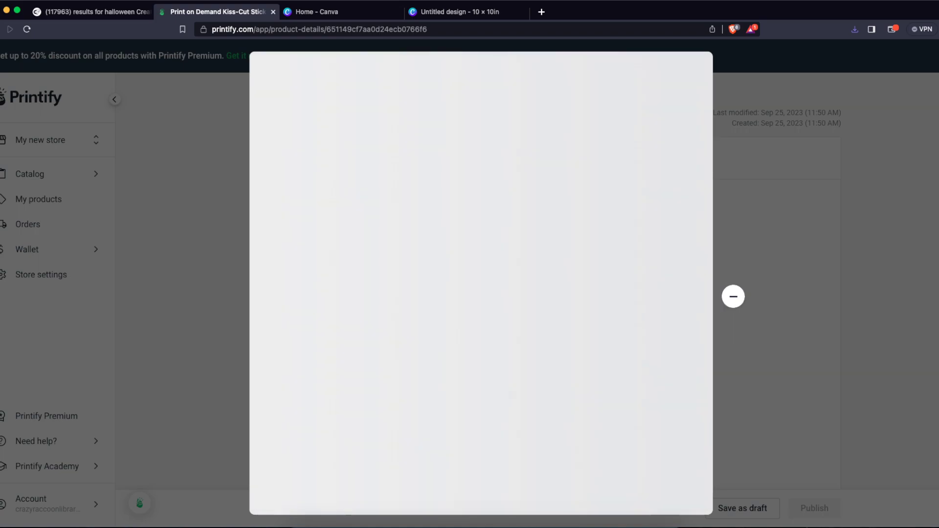
left_click(755, 292)
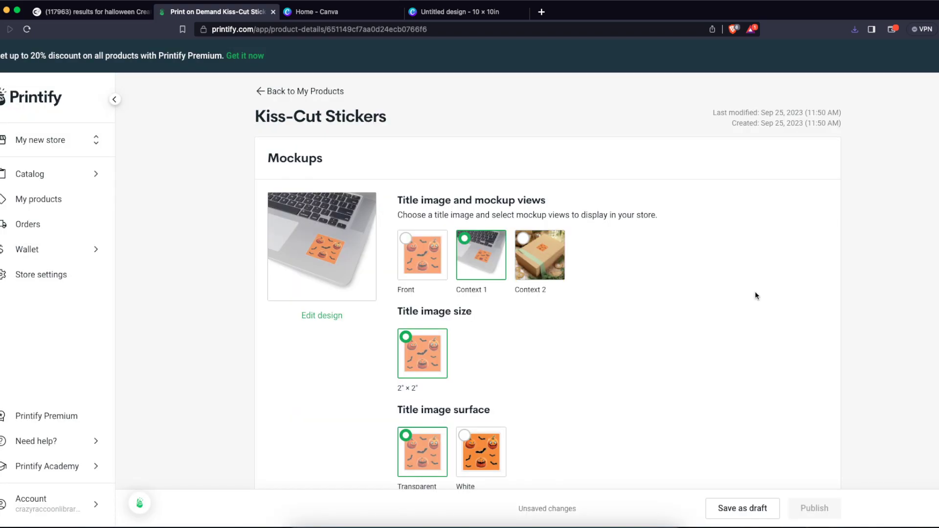
left_click(546, 258)
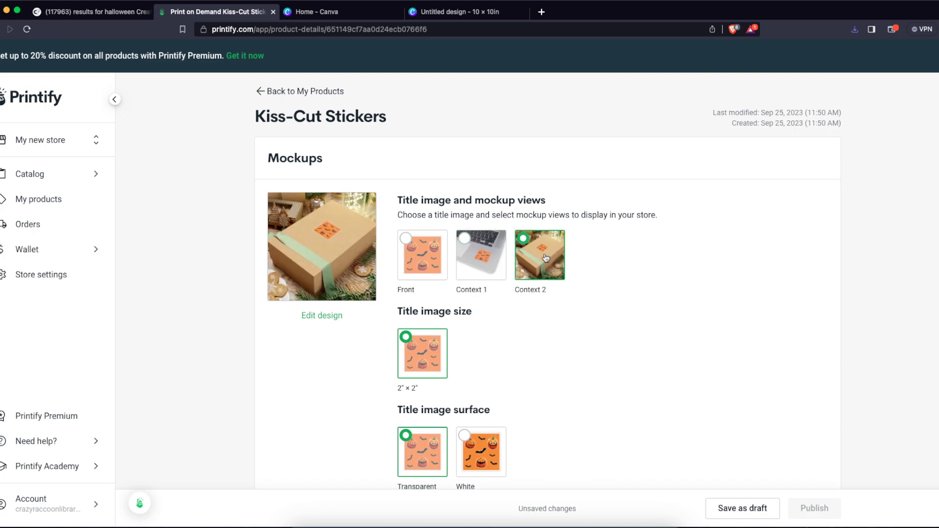
- Compare the White and Transparent title image surfaces of the orange sticker
left_click(489, 467)
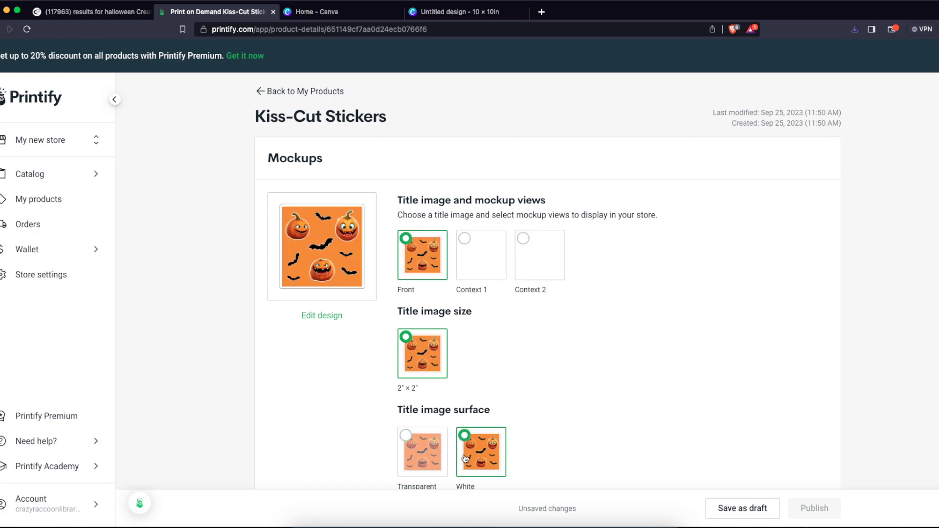
scroll(479, 416, "down", 2)
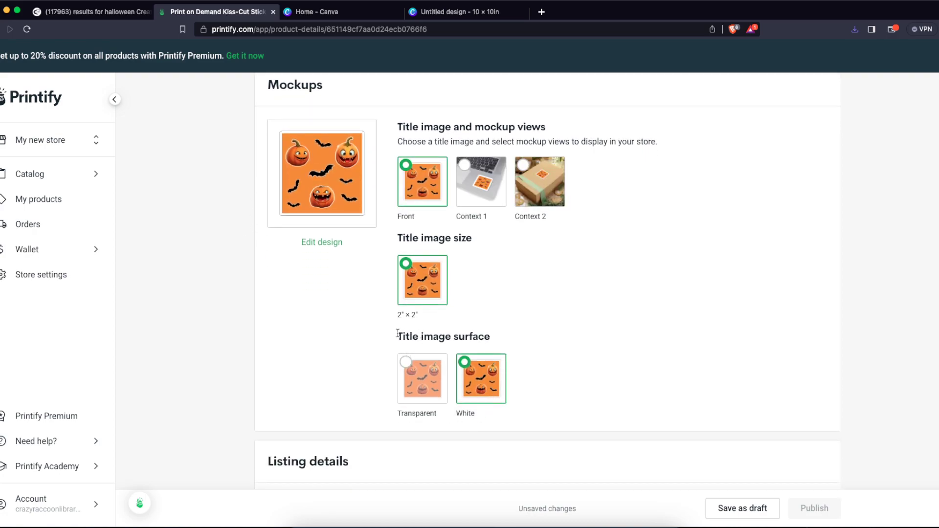
left_click(420, 408)
left_click(491, 403)
scroll(492, 402, "up", 1)
left_click(425, 417)
scroll(425, 417, "up", 3)
- Check the laptop and gift-box mockups with the Transparent surface and again with the White surface
left_click(480, 259)
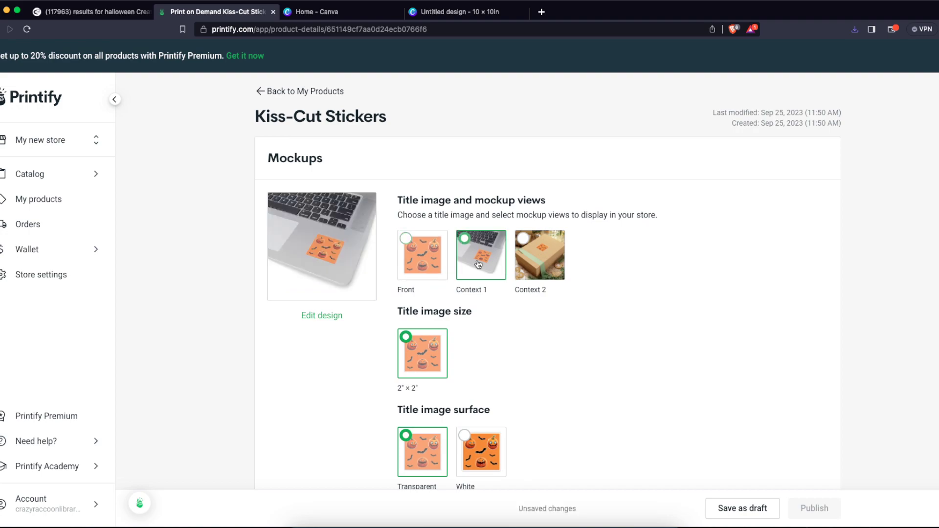
left_click(538, 264)
left_click(483, 476)
left_click(540, 280)
left_click(487, 253)
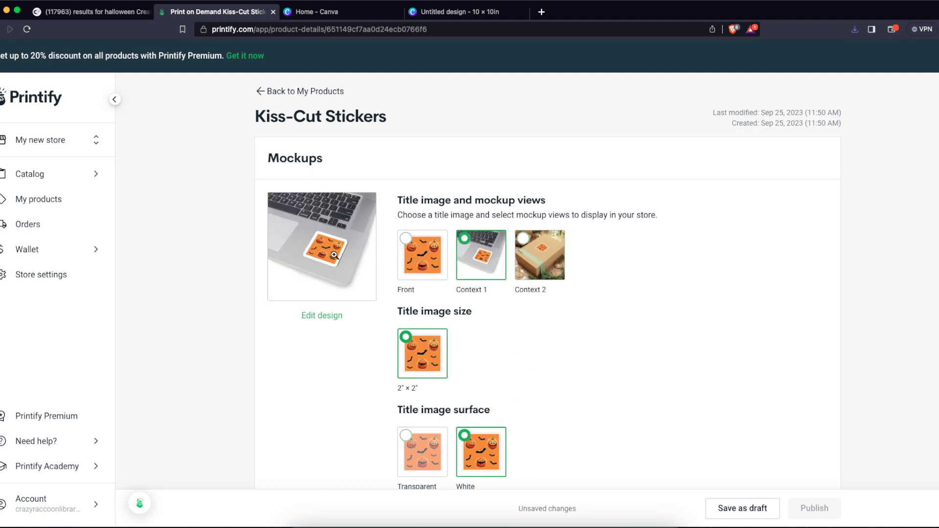
- Return the title image to the Transparent surface, review both context mockups, and select the Front view
left_click(423, 461)
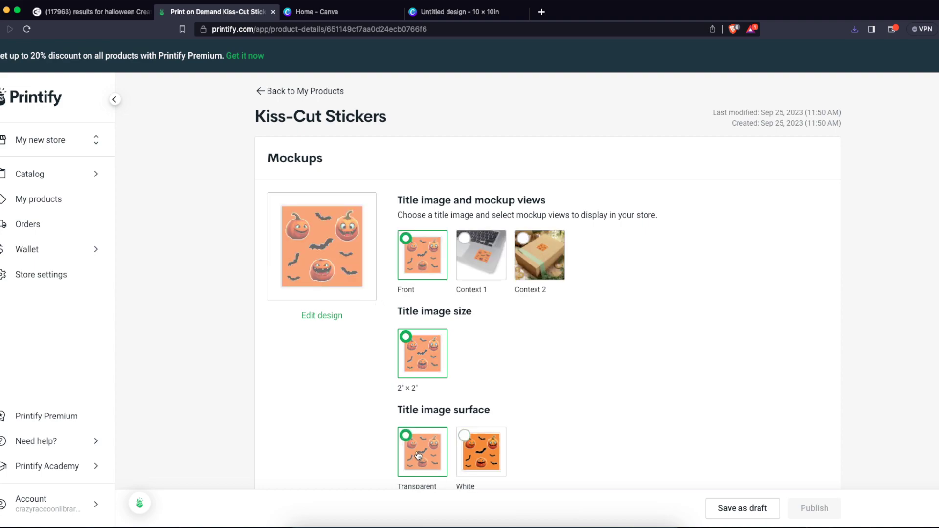
left_click(478, 267)
left_click(528, 263)
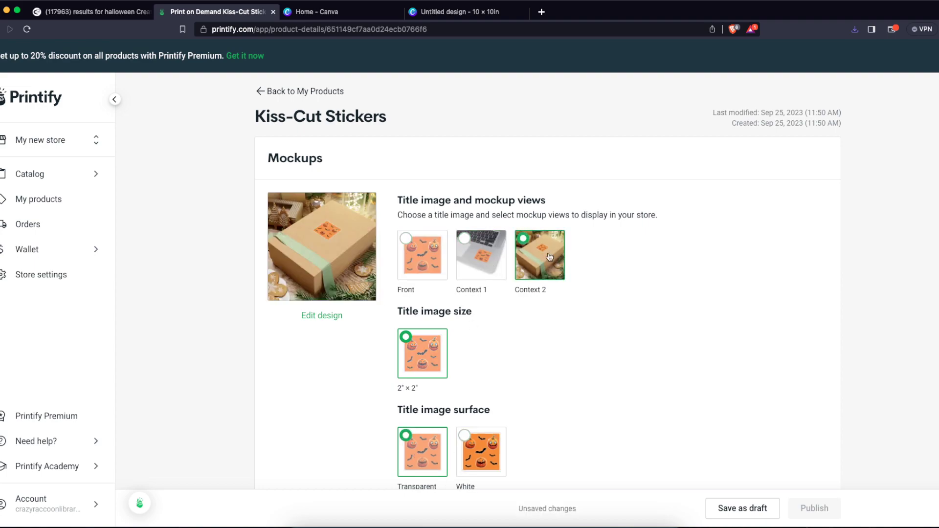
left_click(413, 263)
- Examine the orange sticker's listing title, description, variant pricing and publishing settings
scroll(601, 322, "down", 3)
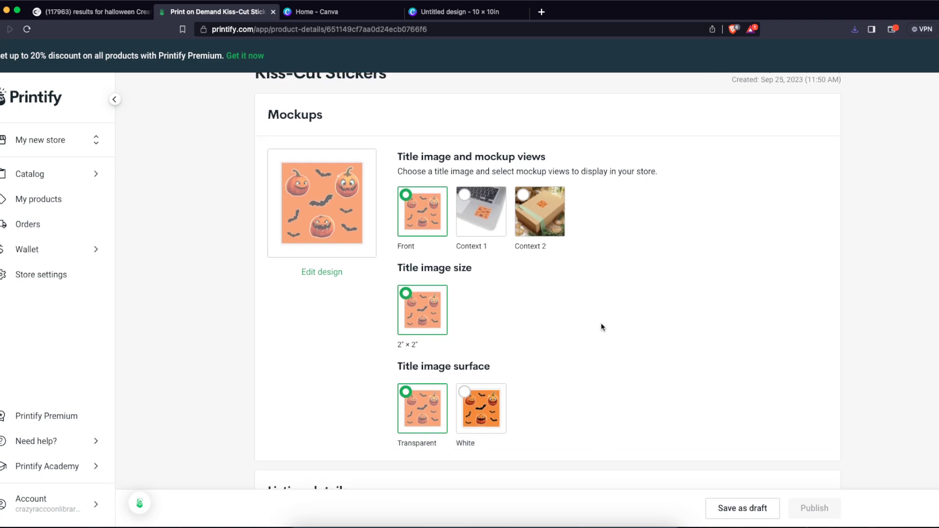
scroll(599, 322, "down", 7)
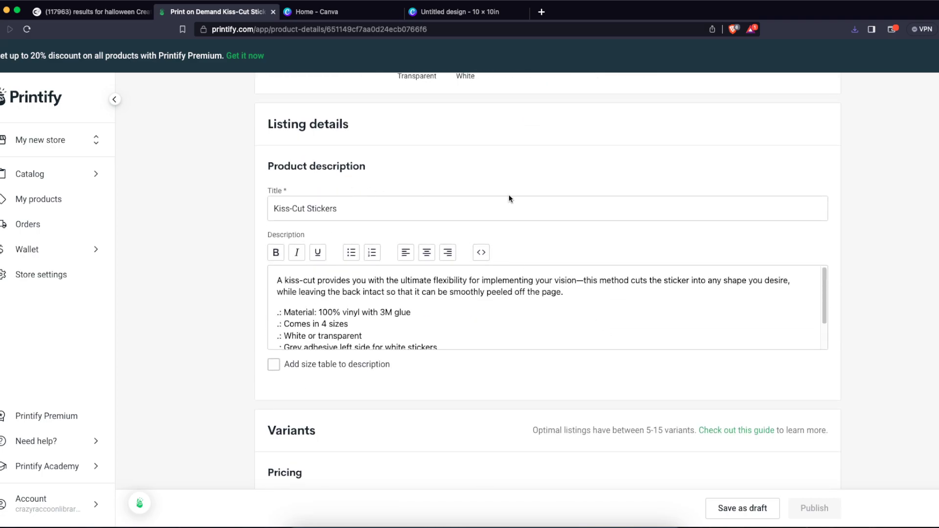
triple_click(529, 209)
left_click(481, 191)
scroll(478, 293, "down", 10)
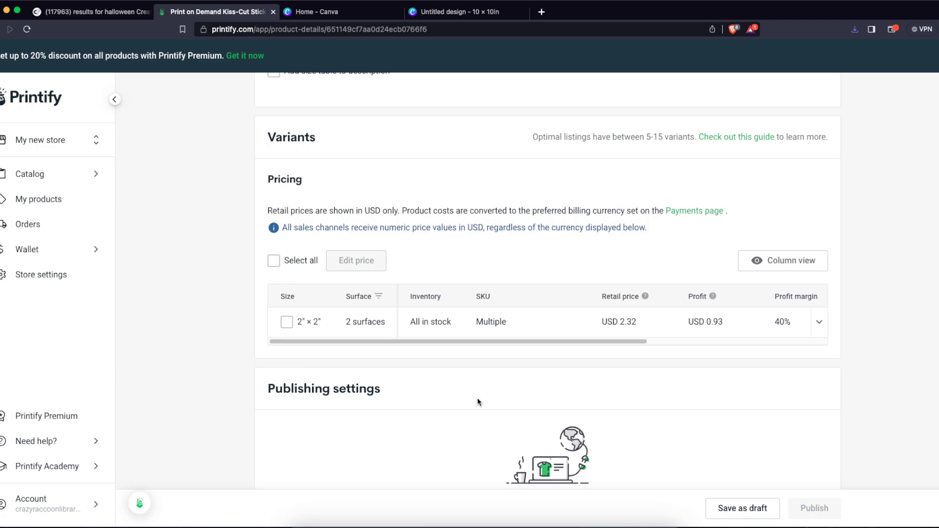
scroll(478, 401, "up", 15)
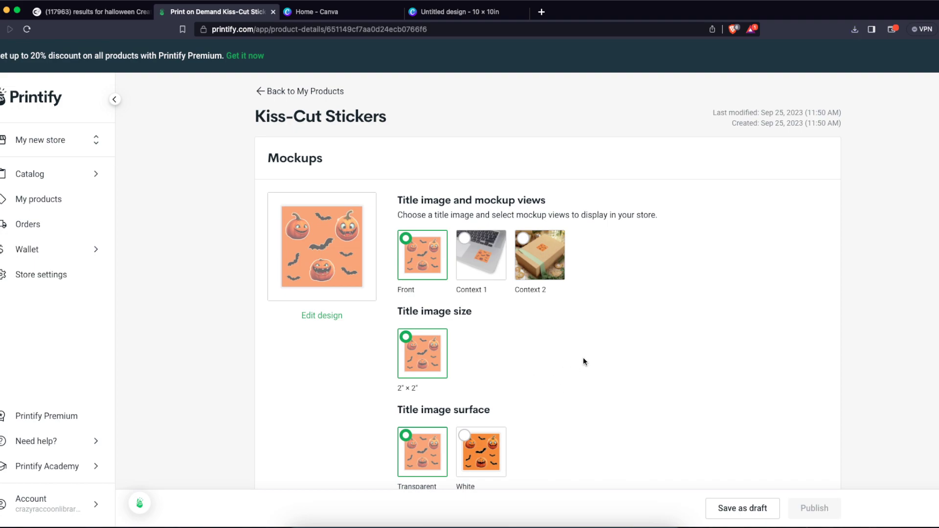
scroll(425, 265, "down", 1)
scroll(421, 266, "up", 1)
- Leave the orange sticker's product page and search the catalog's featured products for "sticker"
left_click(266, 91)
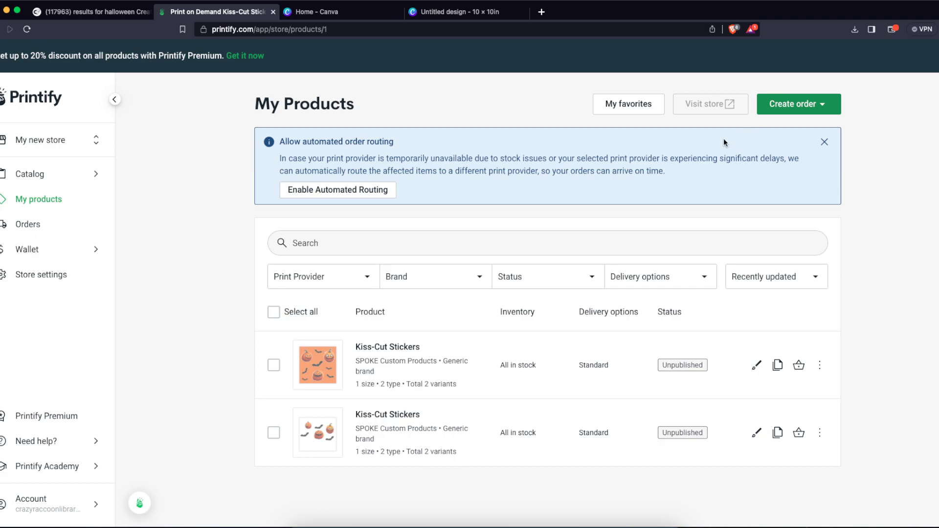
left_click(47, 174)
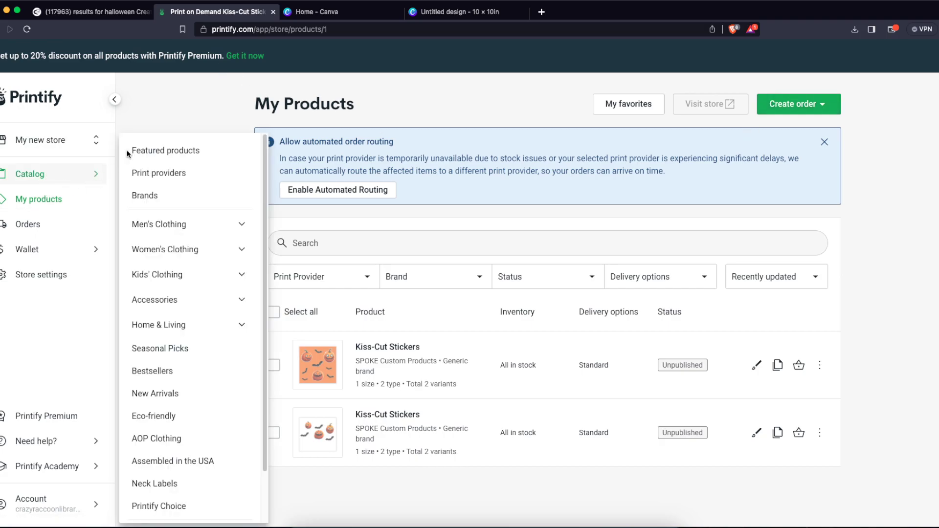
left_click(135, 150)
type("s")
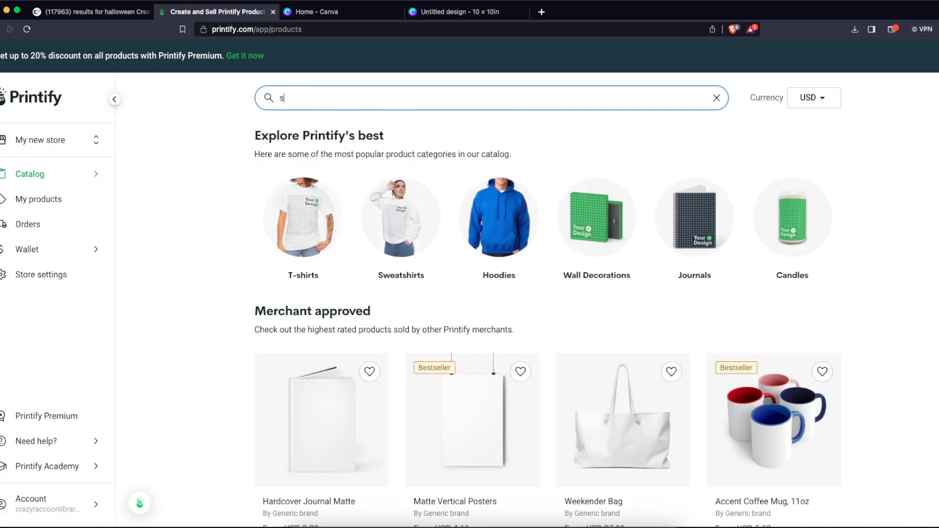
type("ticker")
key("Return")
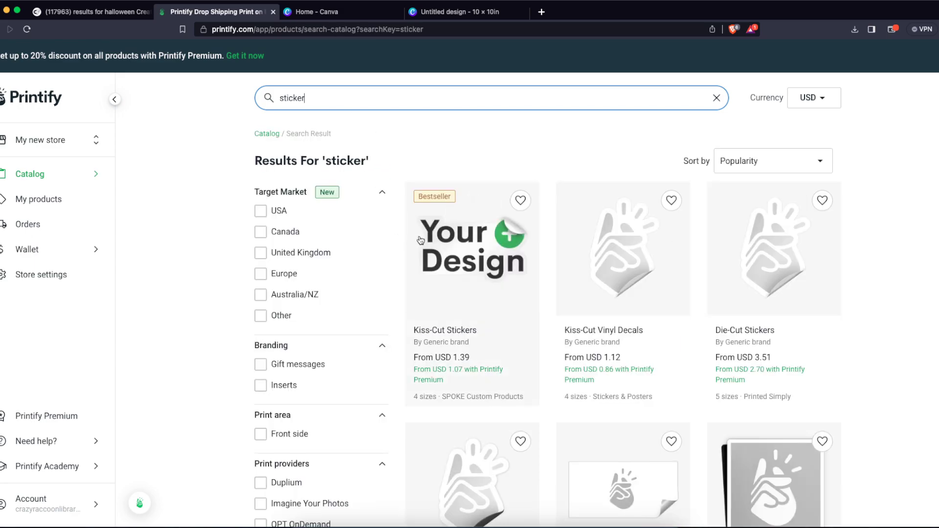
- Create a second 2" × 2" Kiss-Cut Stickers product from SPOKE Custom Products with Untitled design (3).png and save it
left_click(436, 243)
left_click(782, 464)
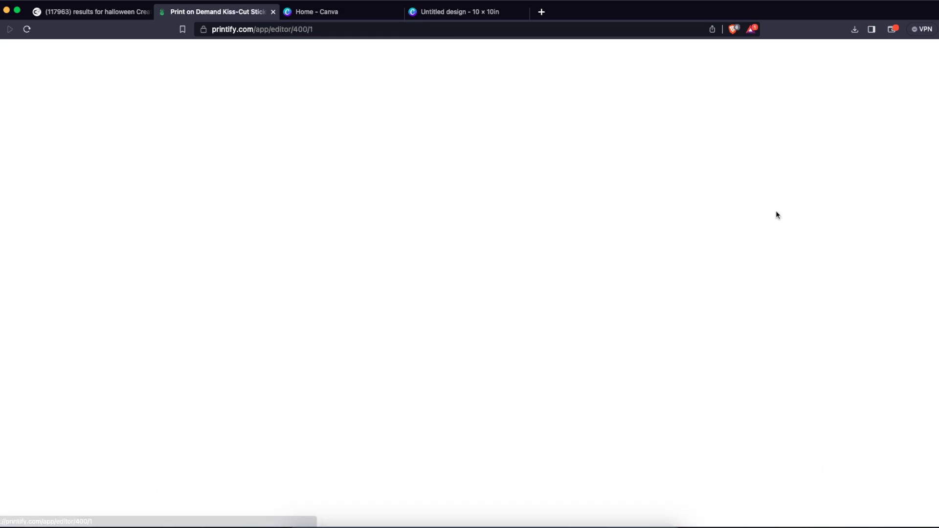
left_click(821, 165)
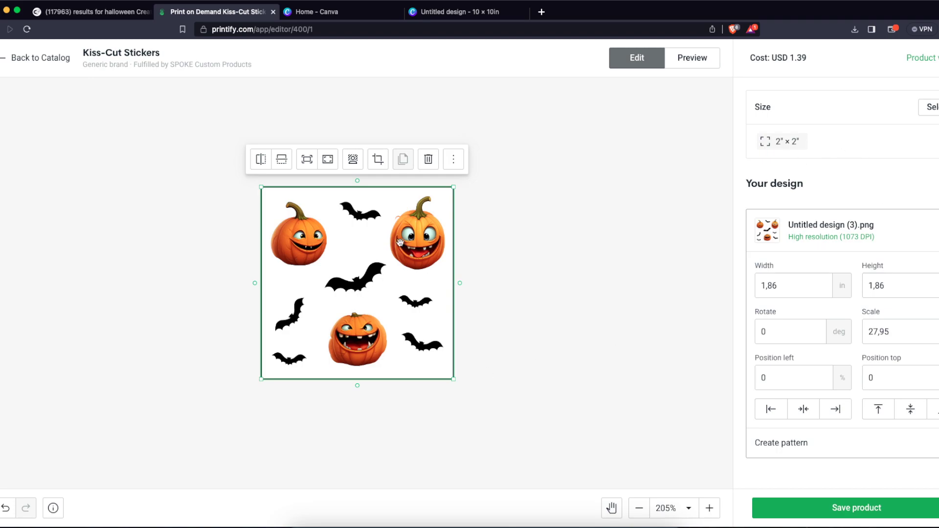
mouse_move(454, 188)
left_mouse_down()
mouse_move(445, 194)
mouse_move(460, 191)
left_mouse_up()
left_click(856, 508)
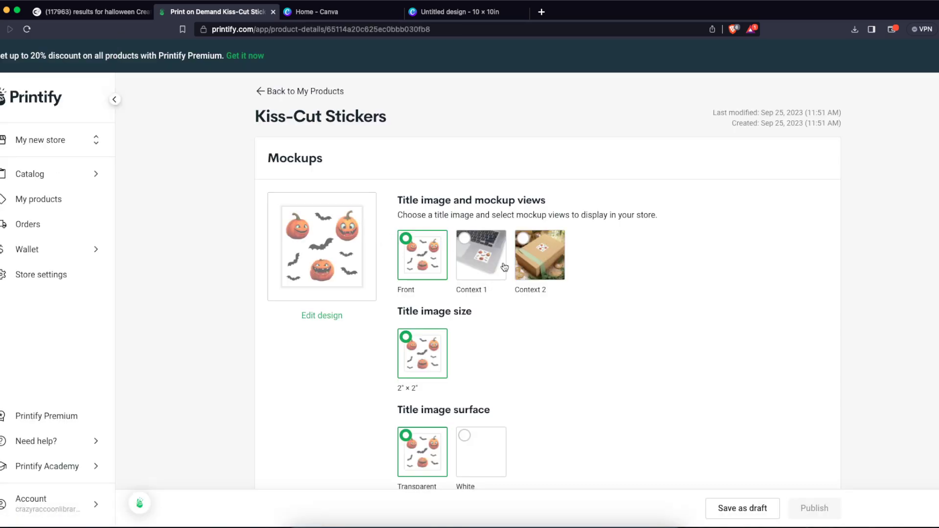
- Preview the background-free sticker in the laptop and gift-box mockups and look over its listing details
left_click(504, 266)
left_click(561, 259)
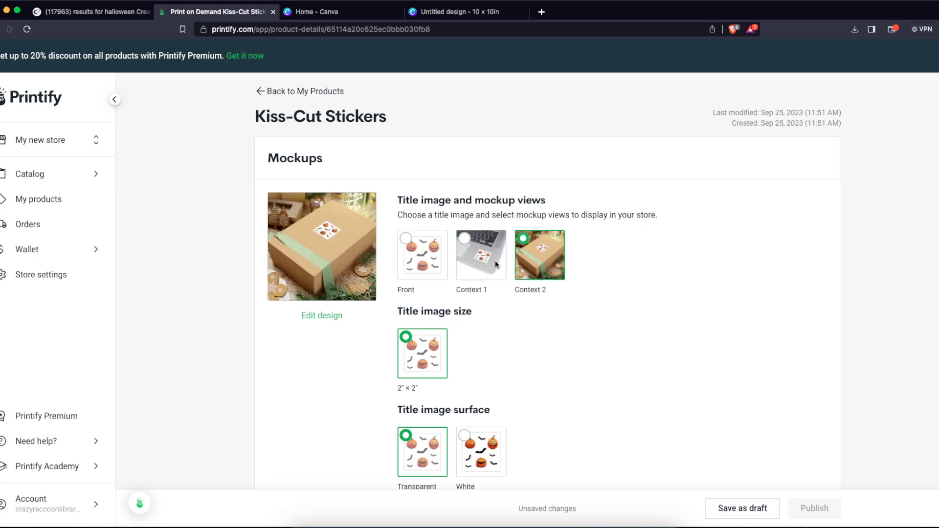
scroll(565, 400, "down", 7)
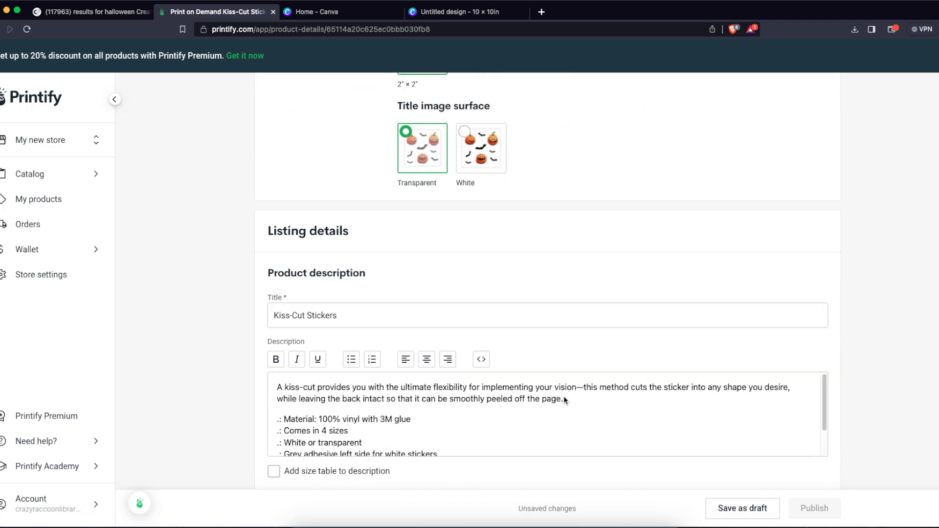
scroll(565, 397, "up", 10)
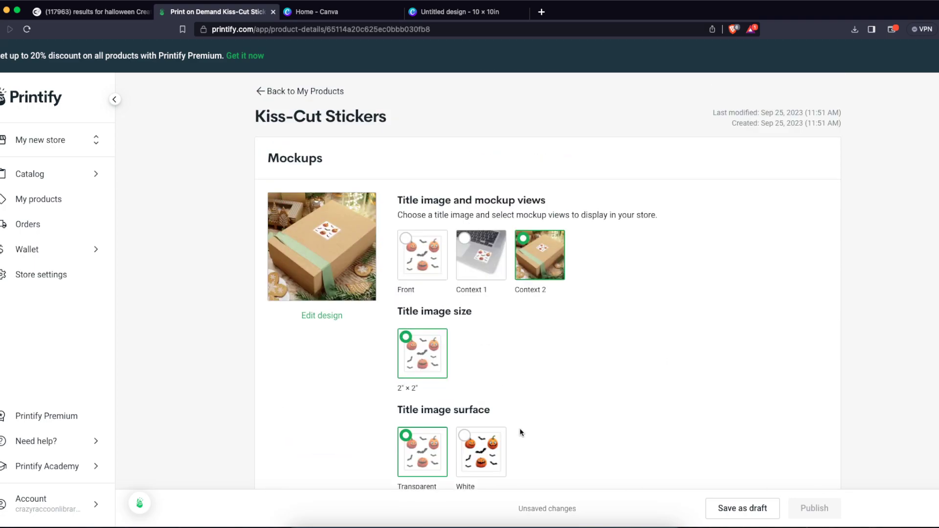
- Set the sticker's title image surface to White and choose the Context 1 laptop mockup as the title image
left_click(492, 449)
left_click(475, 251)
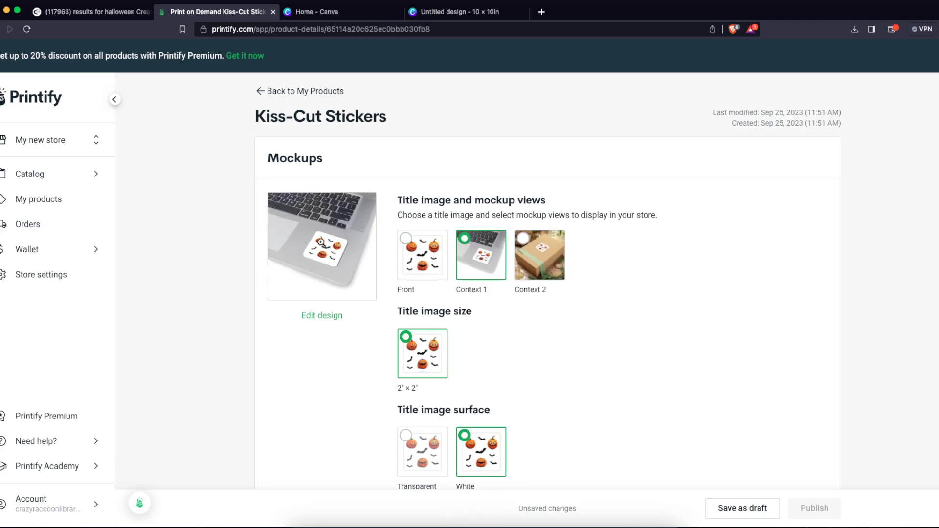
left_click(322, 257)
left_click(789, 277)
scroll(656, 318, "down", 10)
scroll(657, 318, "up", 10)
- Switch to Canva and create a blank Document (A4 Portrait) design
left_click(350, 19)
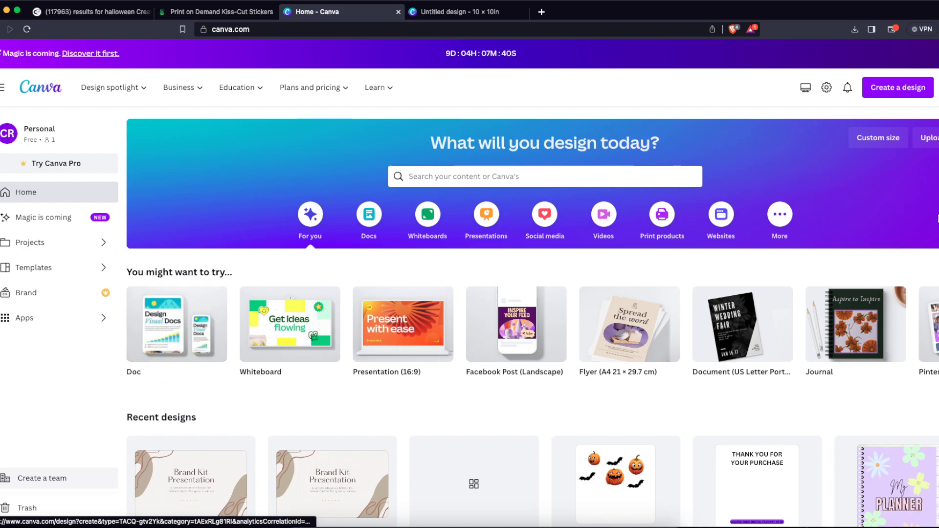
left_click(868, 88)
type("a4")
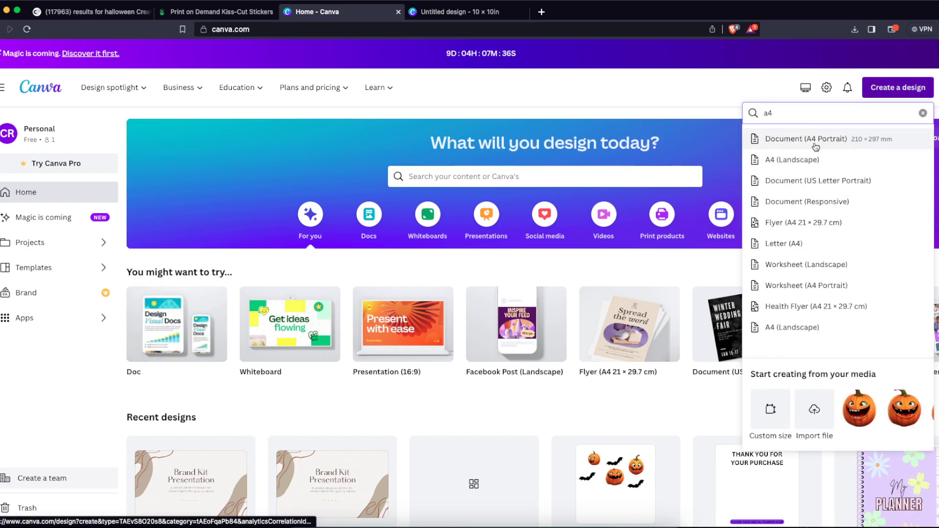
left_click(815, 140)
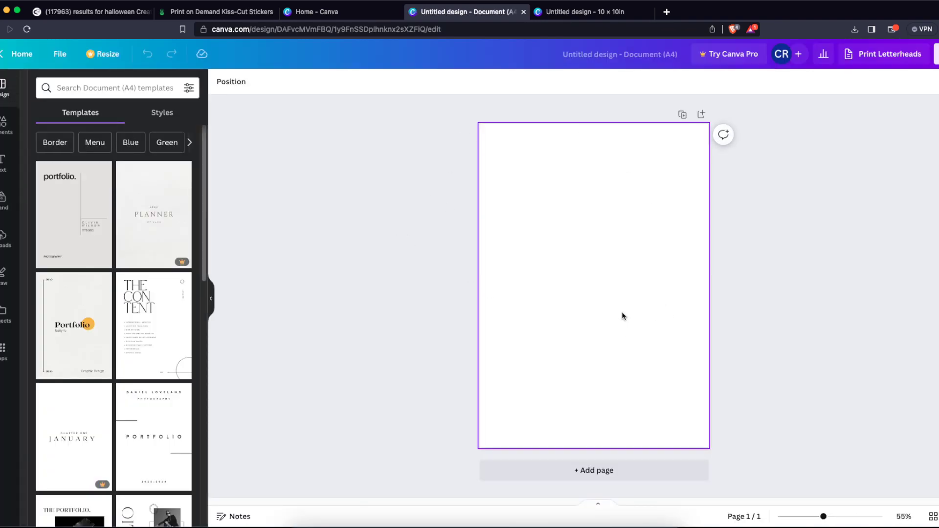
- Look over the blank A4 page and its download file type options, then close them
left_click_drag(444, 150, 605, 285)
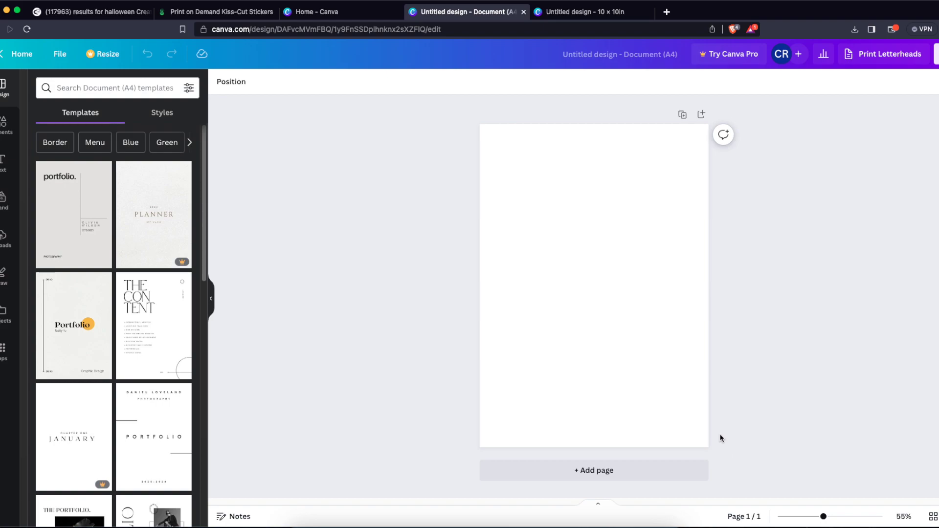
left_click(582, 243)
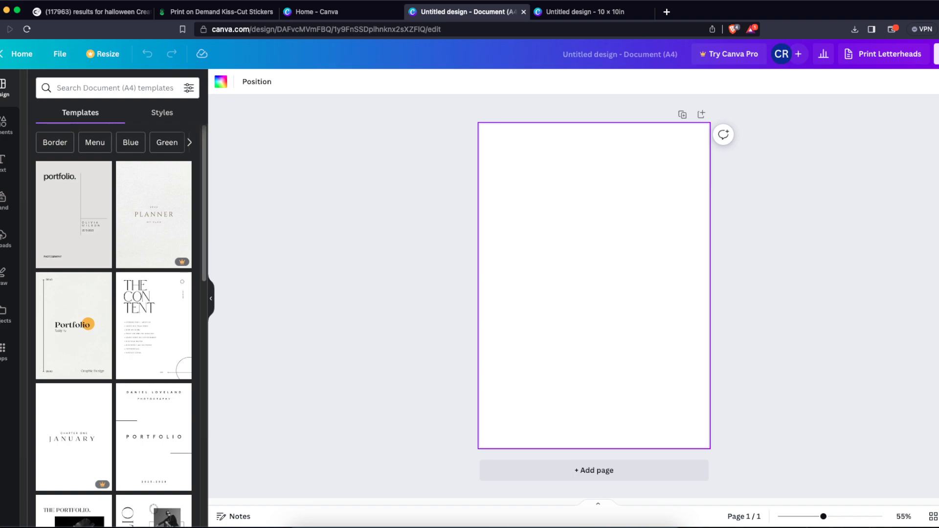
left_click(936, 54)
left_click(807, 323)
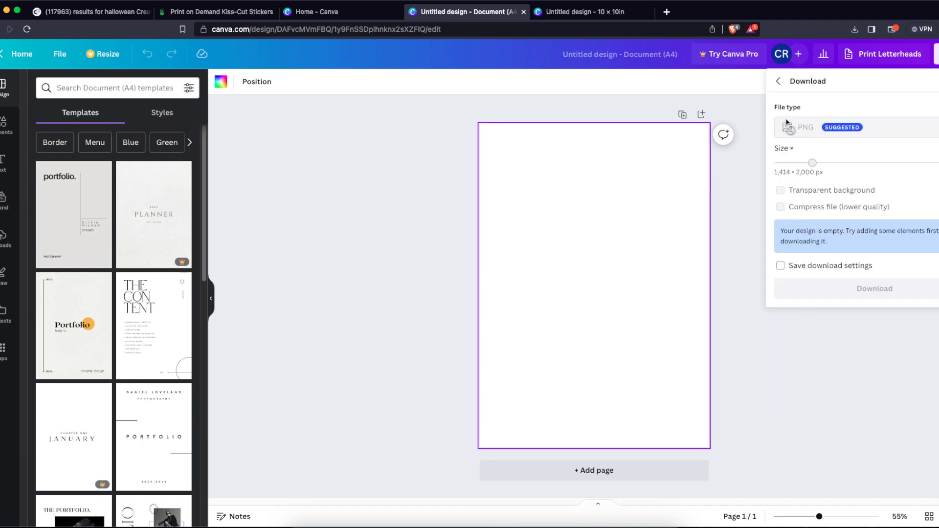
left_click(806, 336)
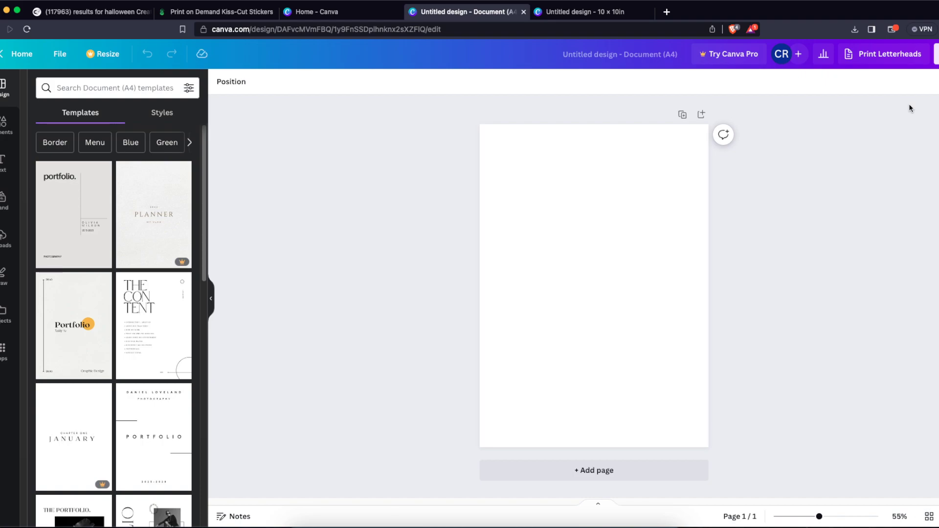